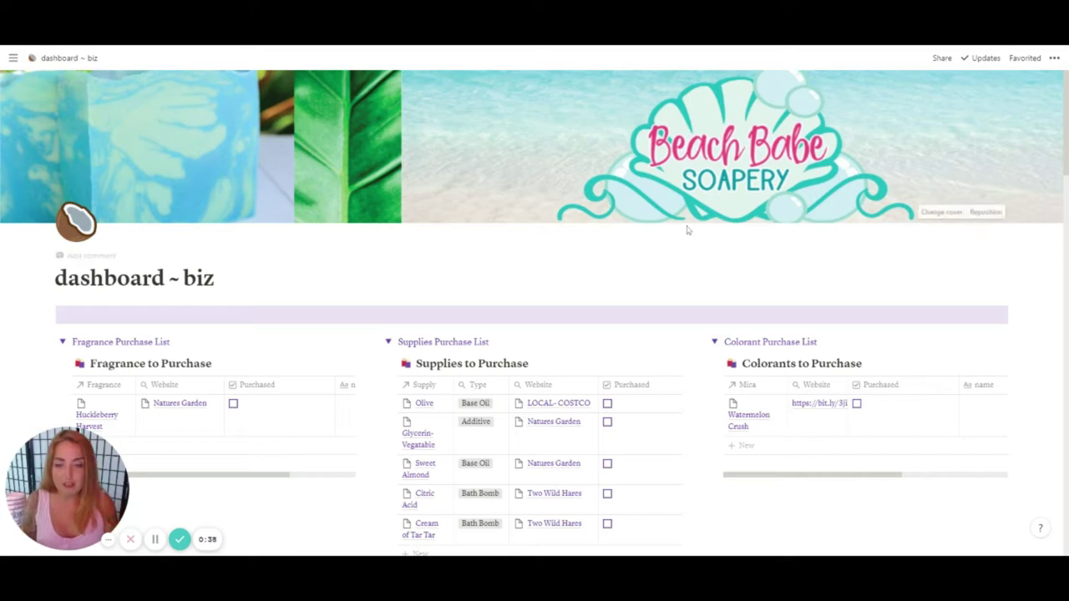
# Step: Add a row to the Fragrance to Purchase list and link it to a new Fragrance Database page named "Mistletoe and Ivy"
pyautogui.scroll(-3, 706, 227)
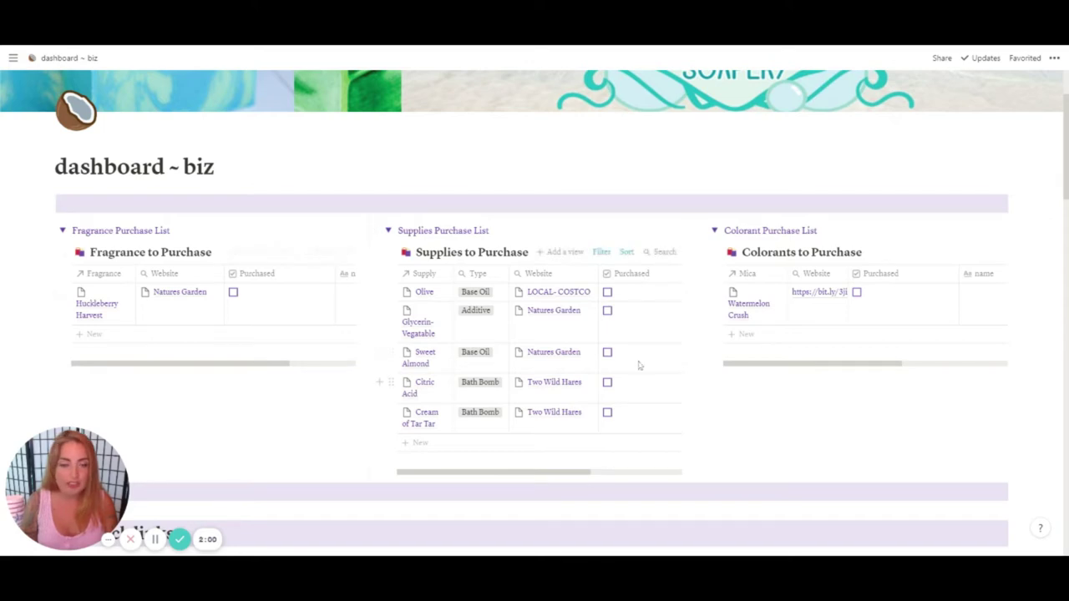
pyautogui.scroll(-1, 694, 334)
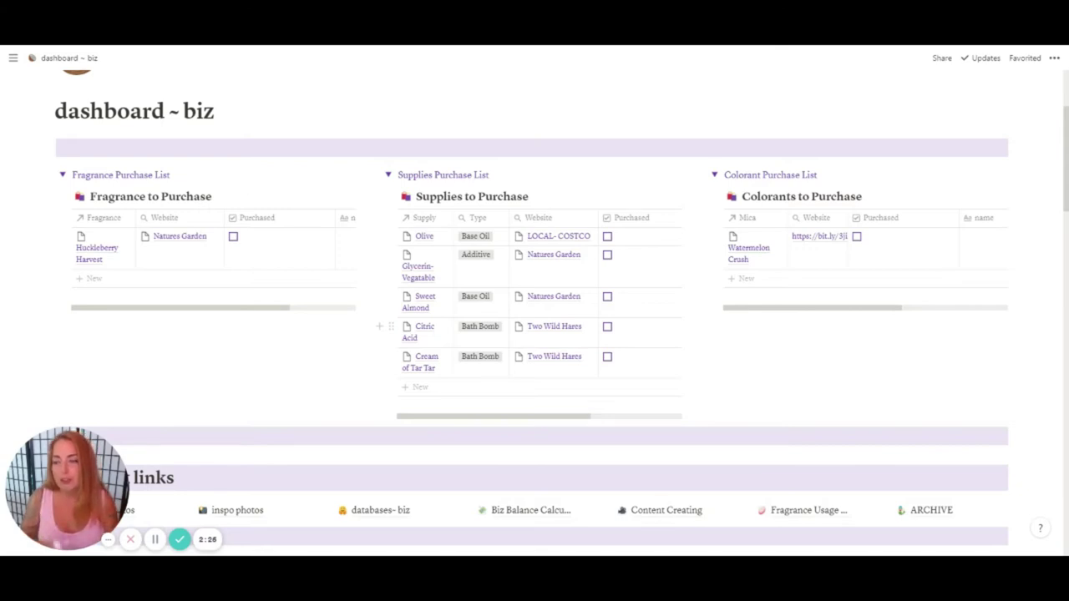
pyautogui.click(93, 280)
pyautogui.press('Escape')
pyautogui.press('Escape')
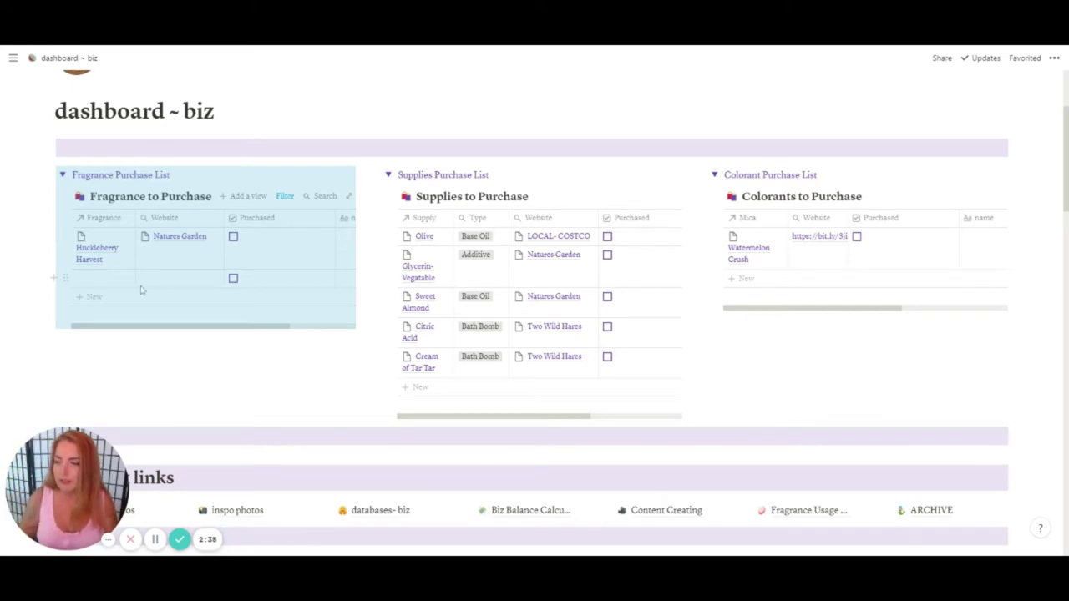
pyautogui.click(110, 283)
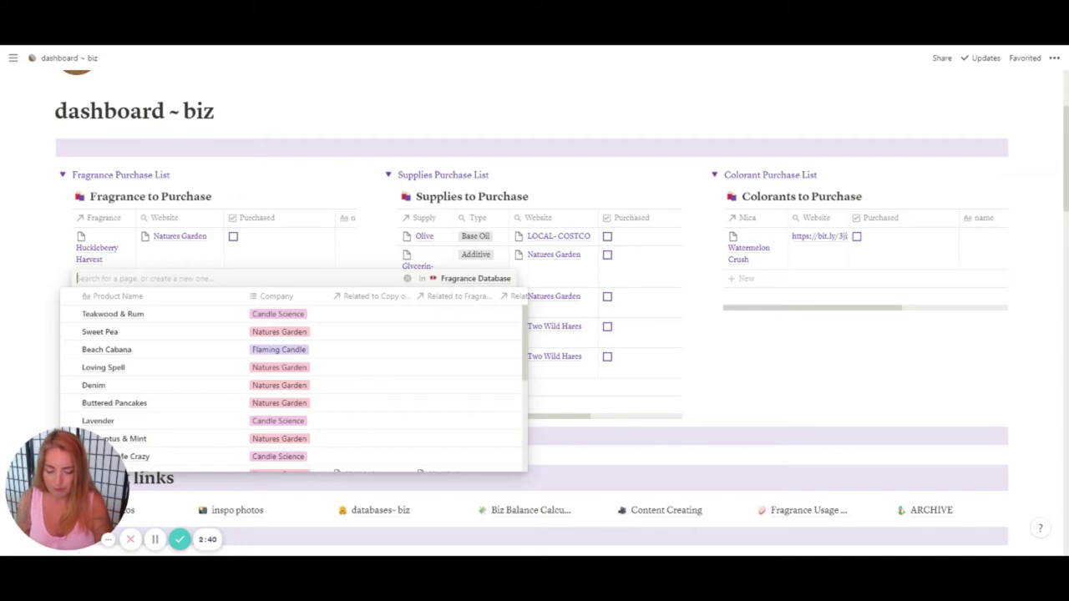
pyautogui.write('Mistle')
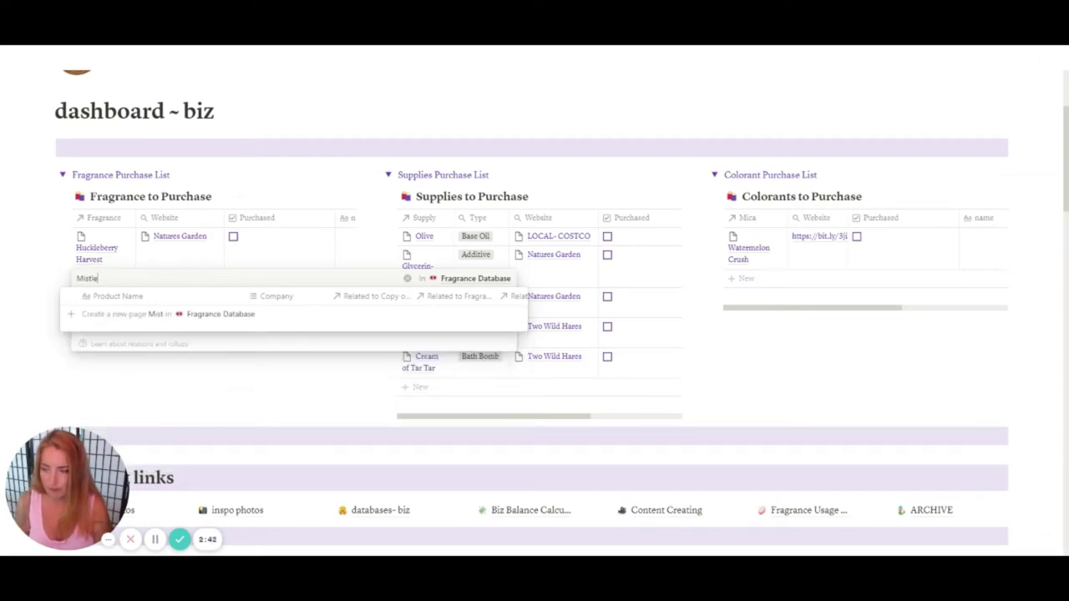
pyautogui.write('toe')
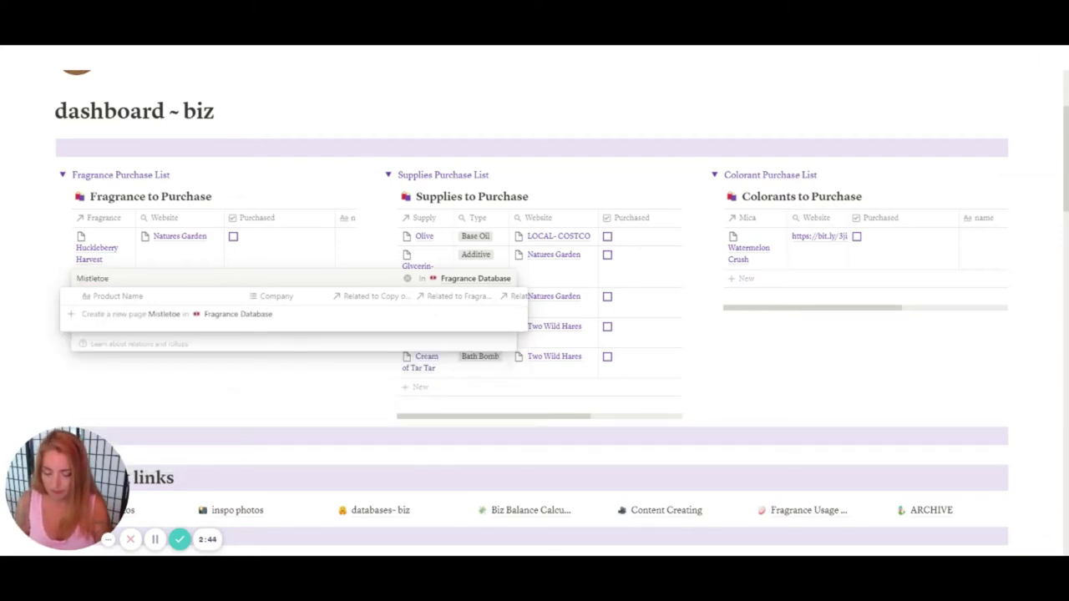
pyautogui.write(' and Ivy')
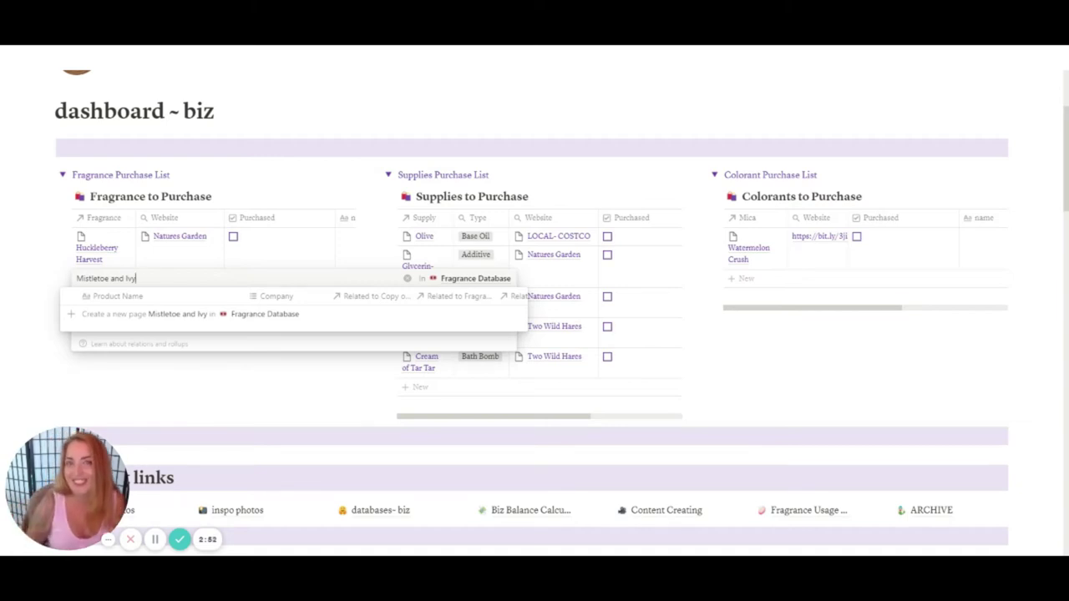
pyautogui.click(177, 316)
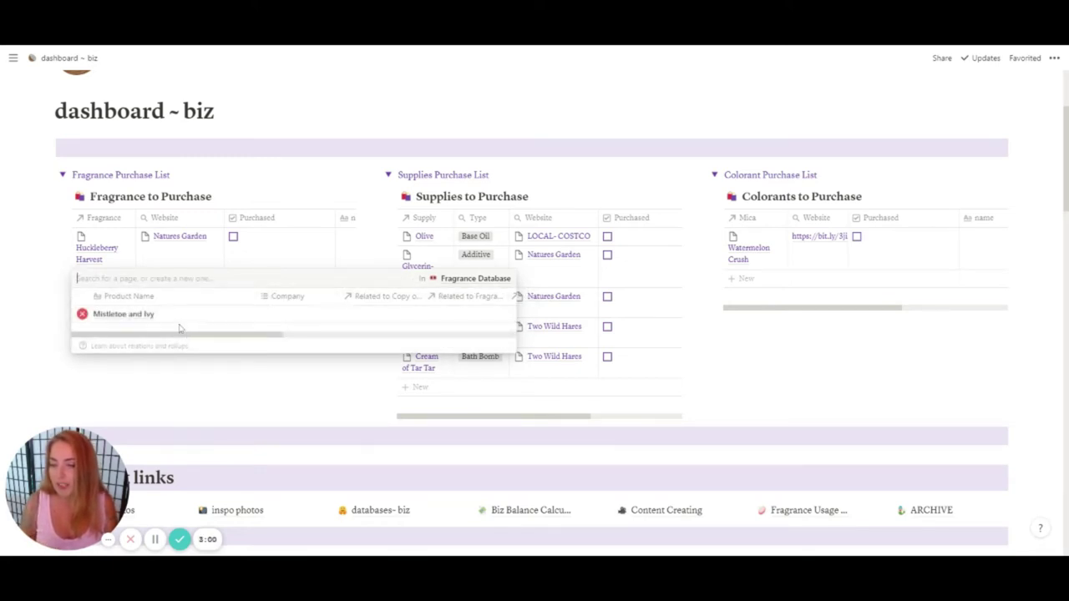
pyautogui.press('Escape')
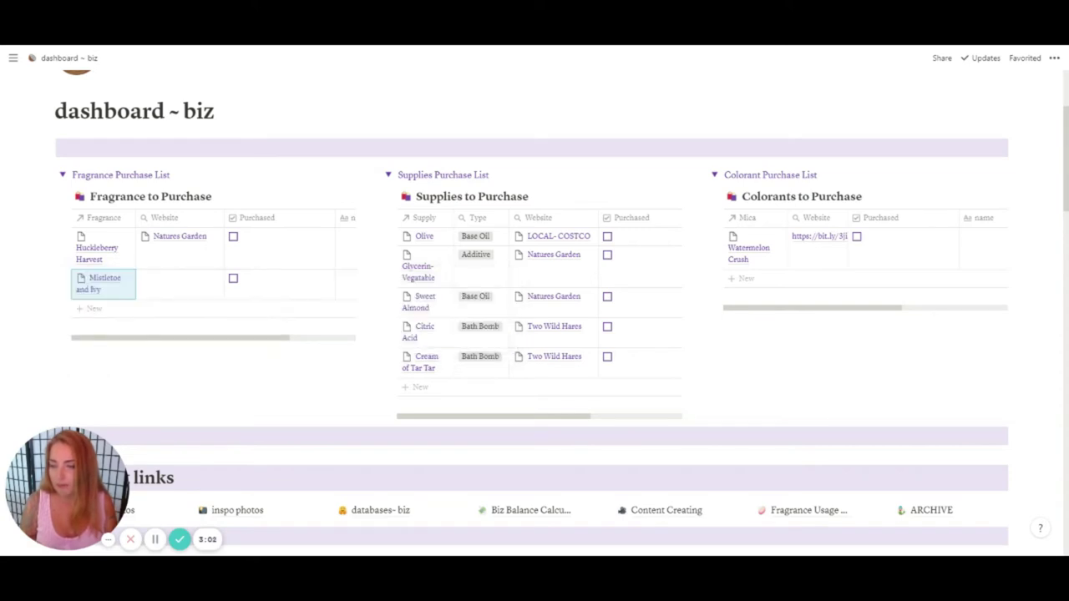
# Step: Add another row to the Fragrance to Purchase list and link it to the existing fragrance Teakwood & Rum
pyautogui.click(107, 307)
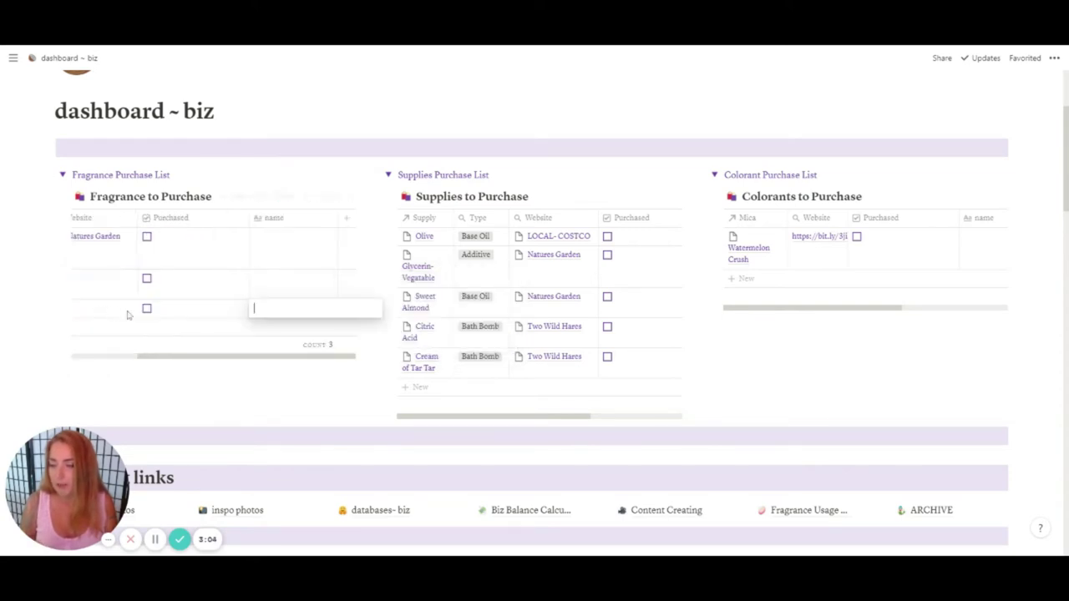
pyautogui.press('Escape')
pyautogui.press('Escape')
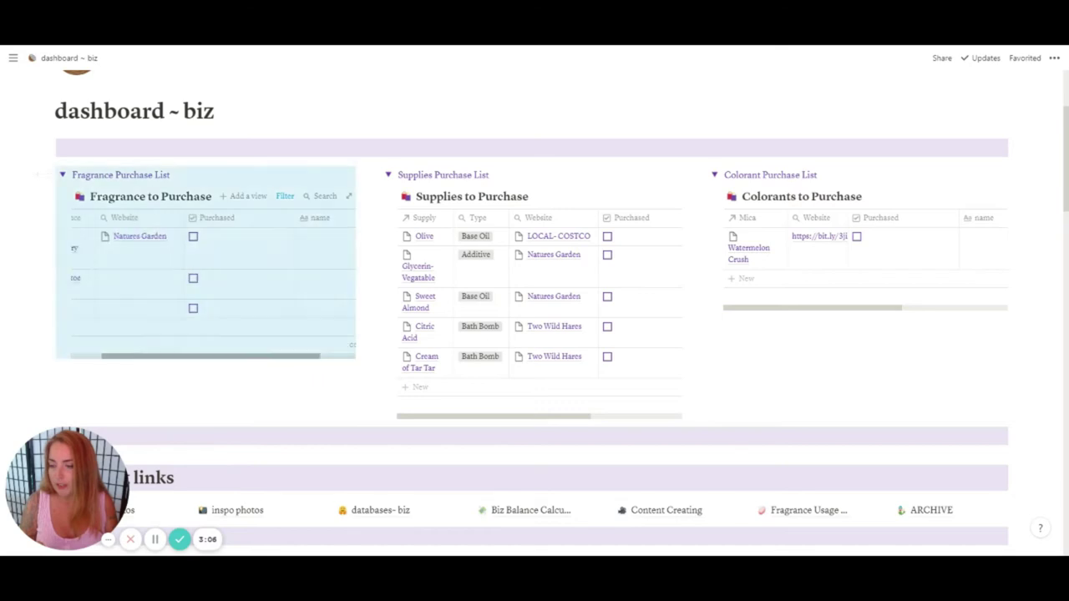
pyautogui.click(108, 309)
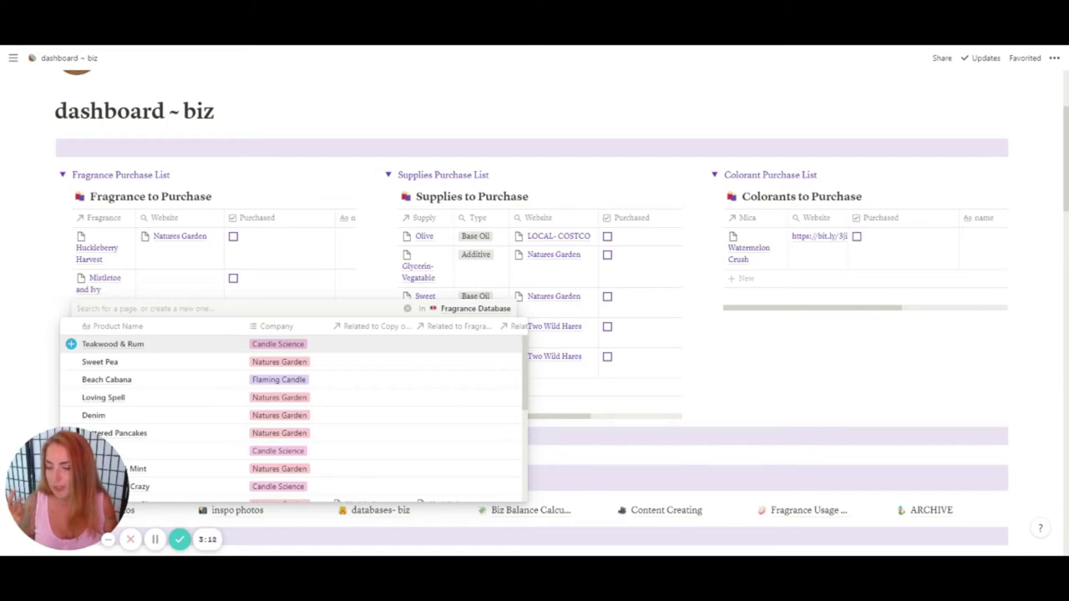
pyautogui.click(119, 346)
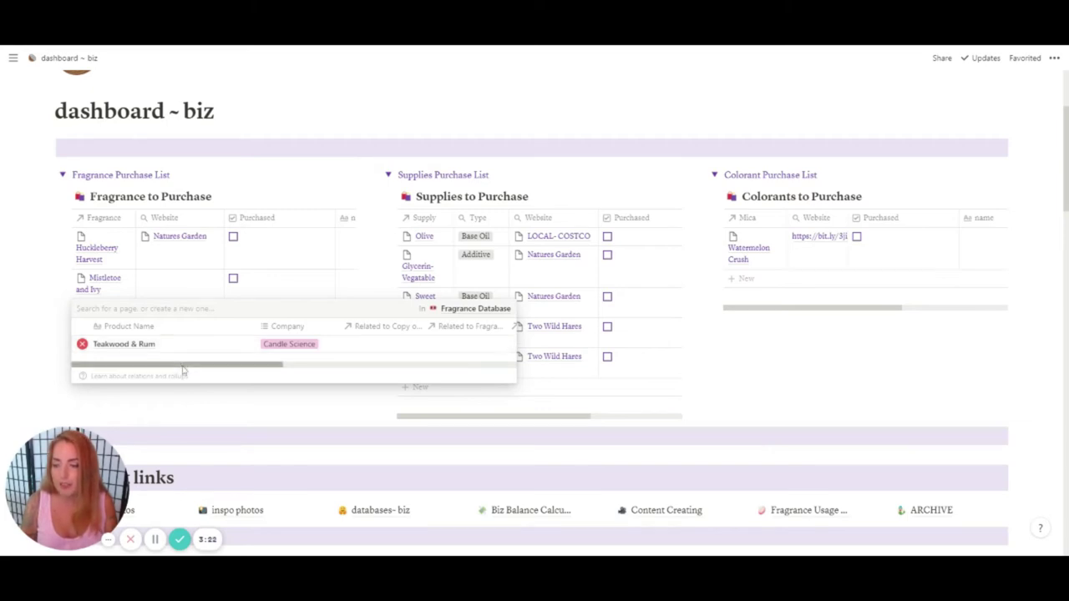
pyautogui.moveTo(183, 368); pyautogui.dragTo(153, 365)
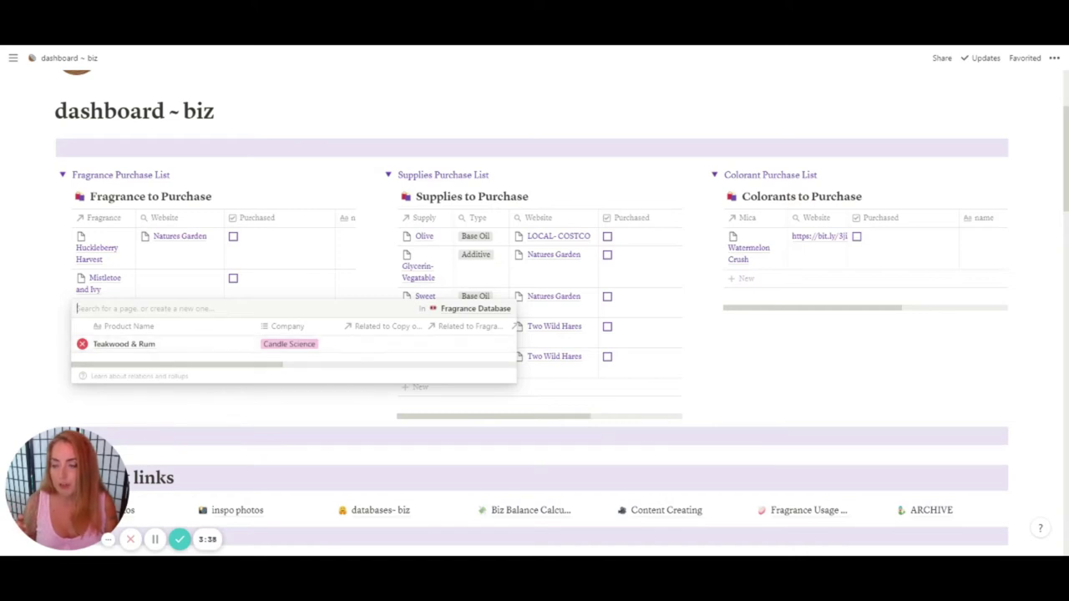
# Step: Review the Teakwood & Rum fragrance page, then remove its row from the Fragrance to Purchase list
pyautogui.click(148, 345)
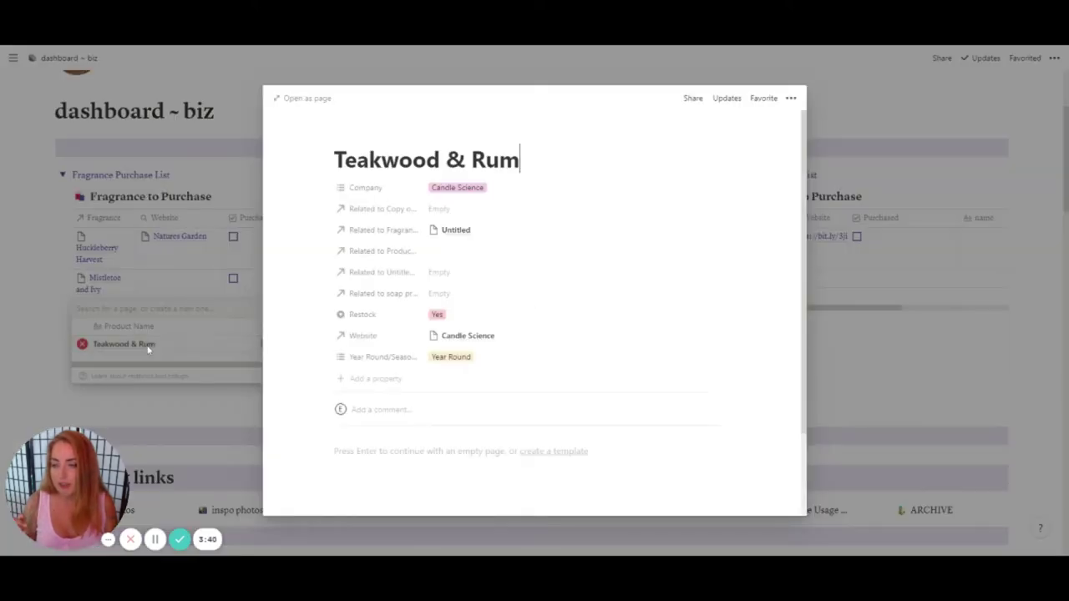
pyautogui.click(161, 399)
pyautogui.click(39, 315)
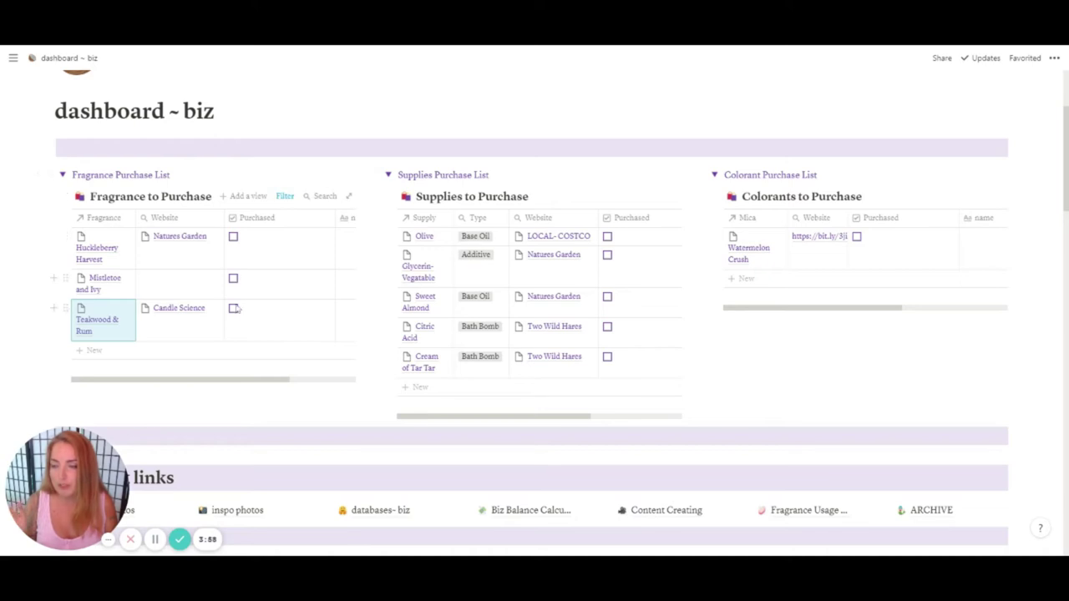
pyautogui.press('Delete')
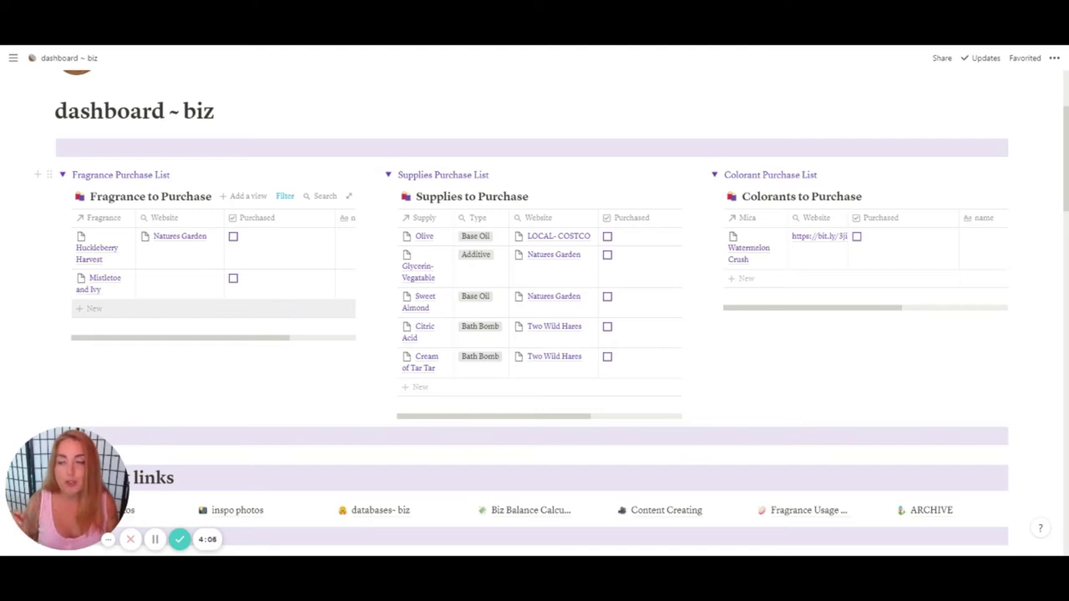
# Step: Look over the biz quick links and the sections around them on the business dashboard
pyautogui.moveTo(13, 60)
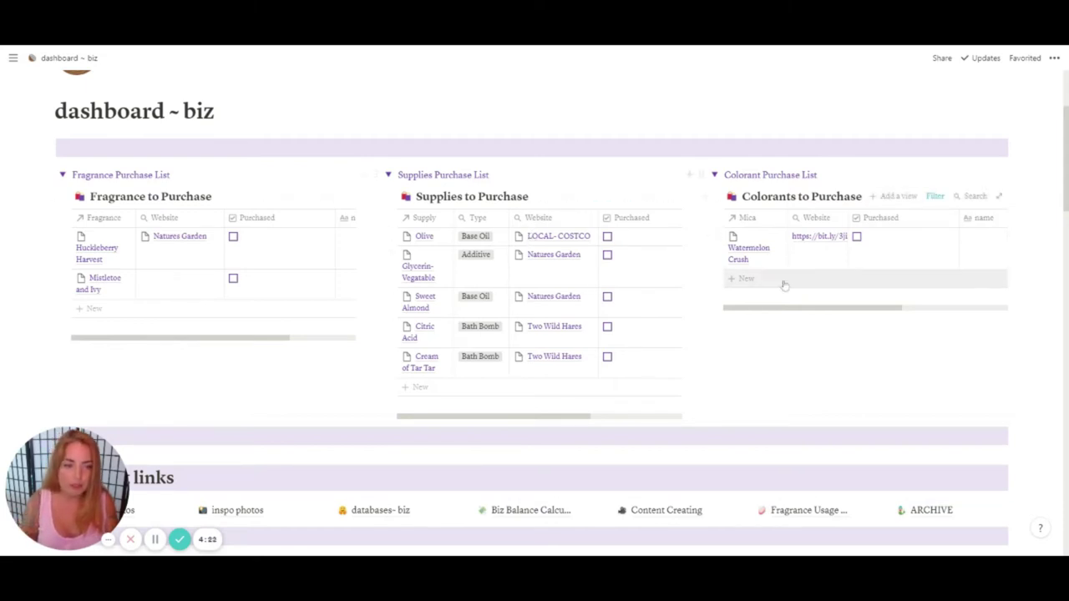
pyautogui.scroll(-2, 620, 199)
pyautogui.scroll(-3, 620, 198)
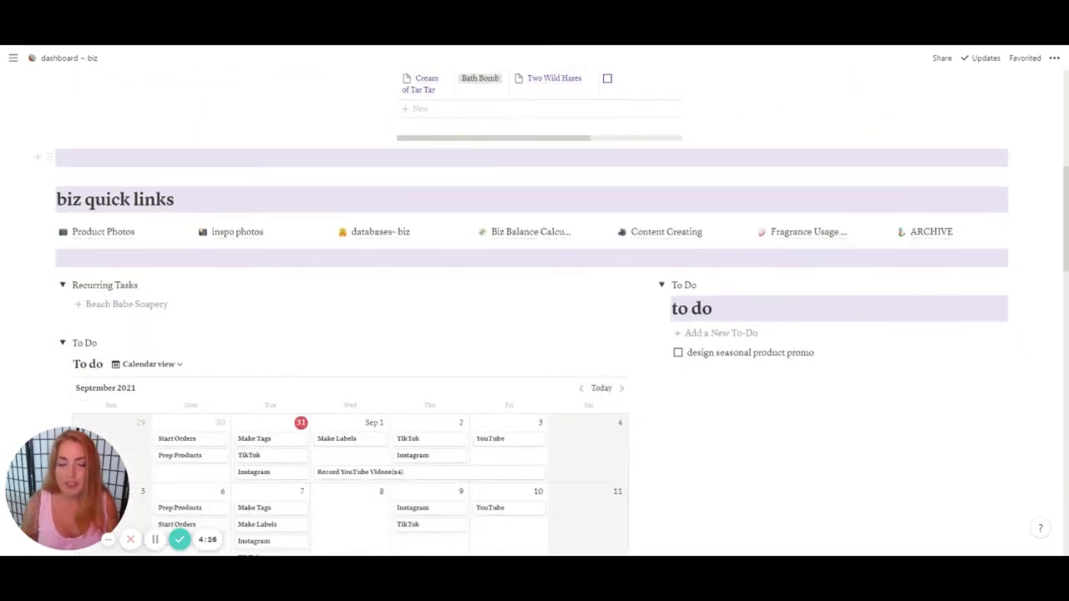
pyautogui.scroll(4, 655, 182)
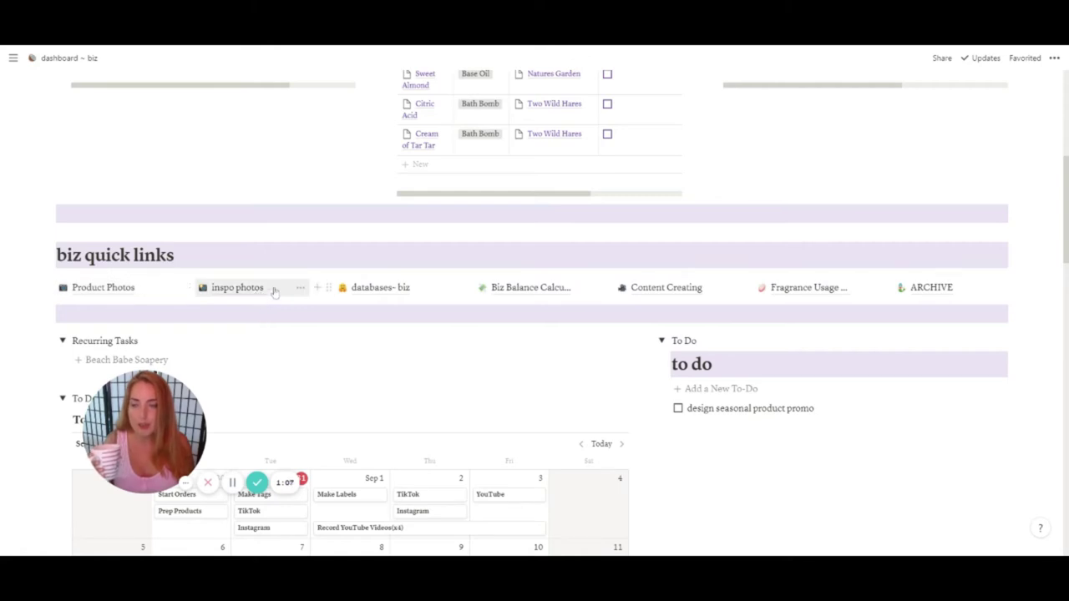
pyautogui.scroll(-5, 274, 291)
pyautogui.scroll(5, 274, 291)
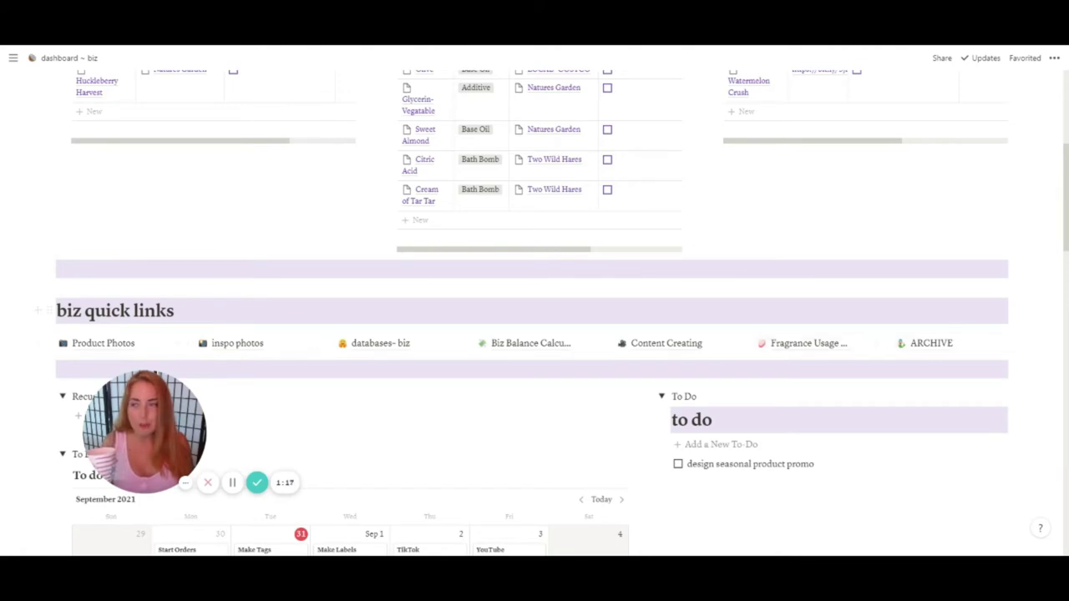
pyautogui.moveTo(7, 251)
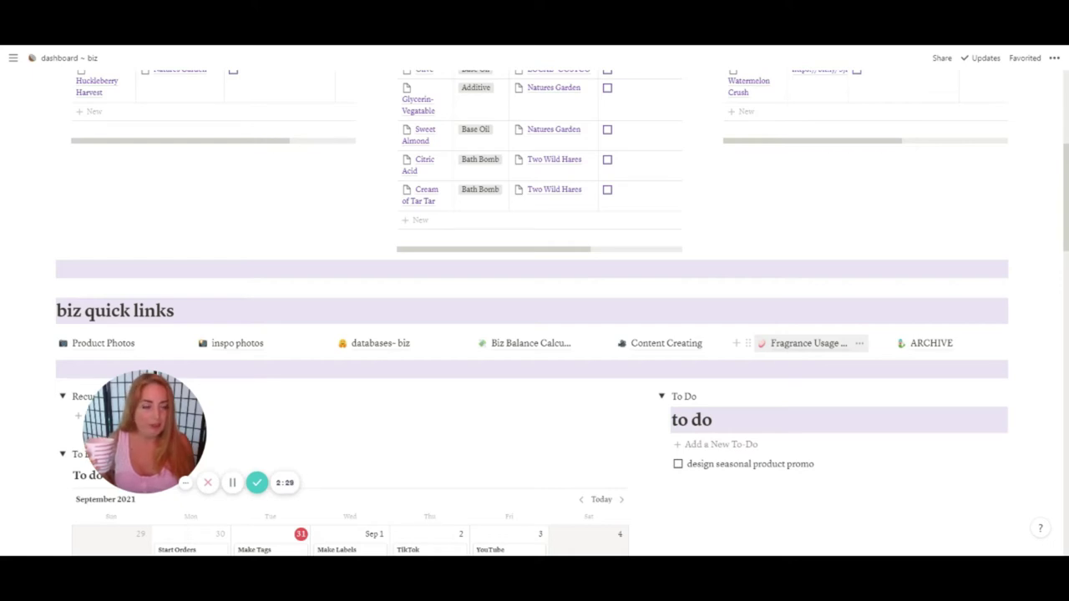
pyautogui.moveTo(7, 233)
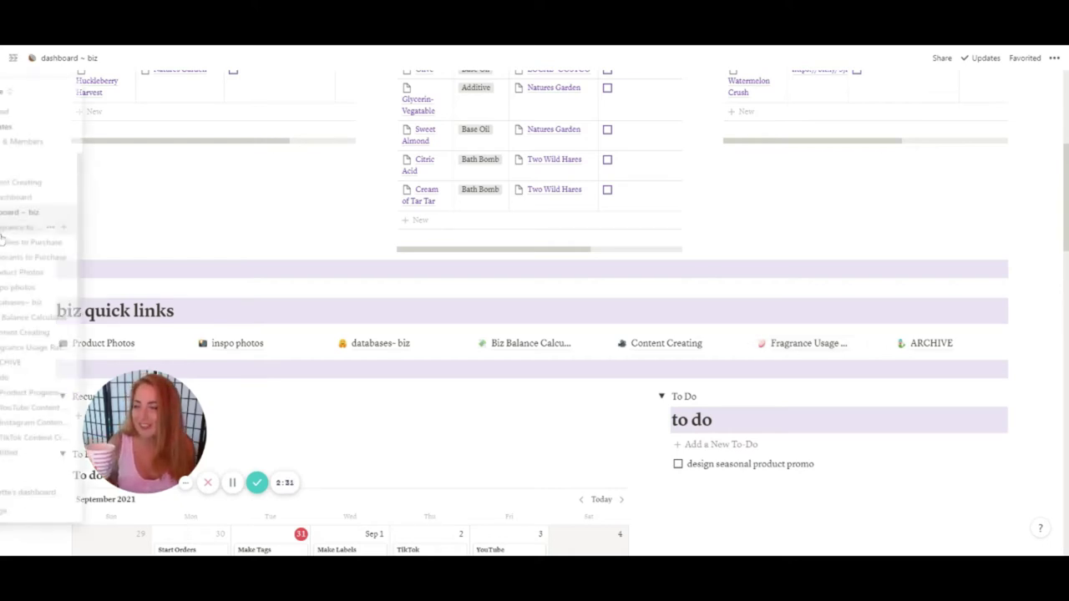
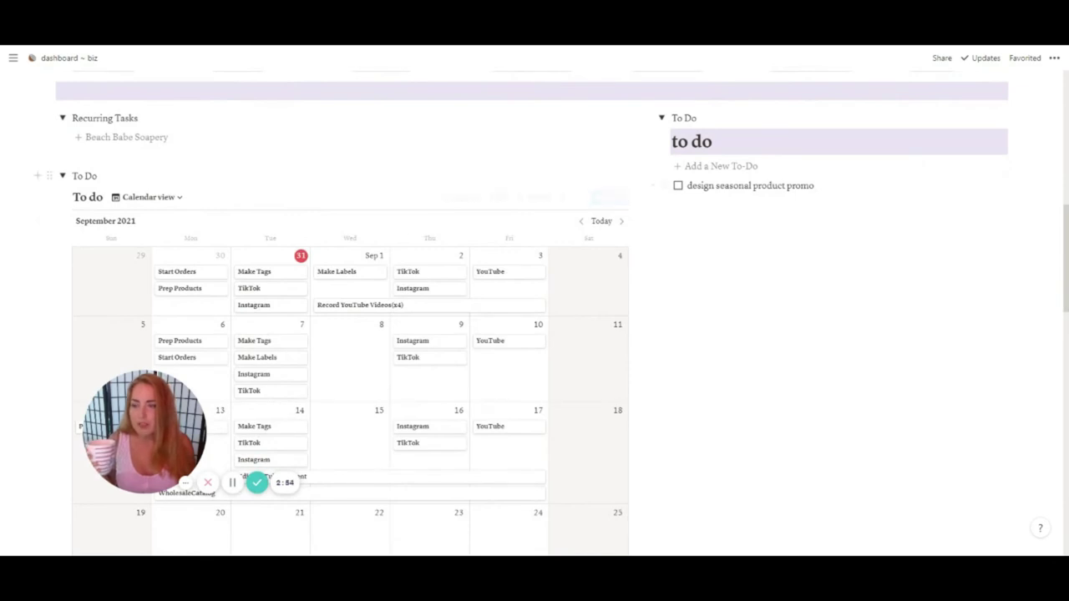
# Step: Look over the September to-do calendar and add a new item named "wholesale catalog" to the to do list
pyautogui.scroll(-1, 475, 236)
pyautogui.scroll(1, 603, 258)
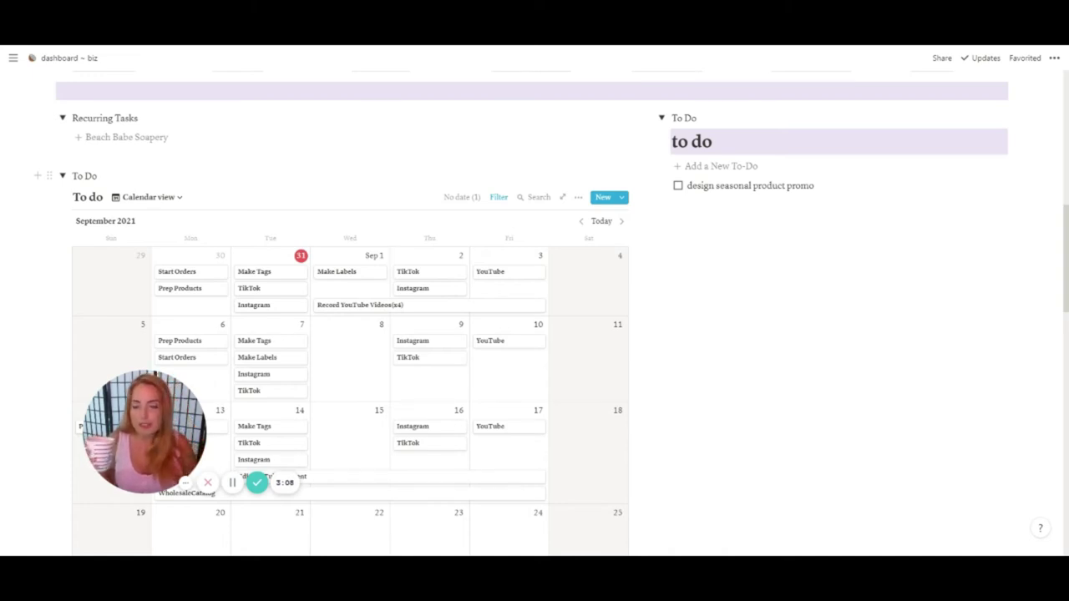
pyautogui.scroll(-1, 409, 221)
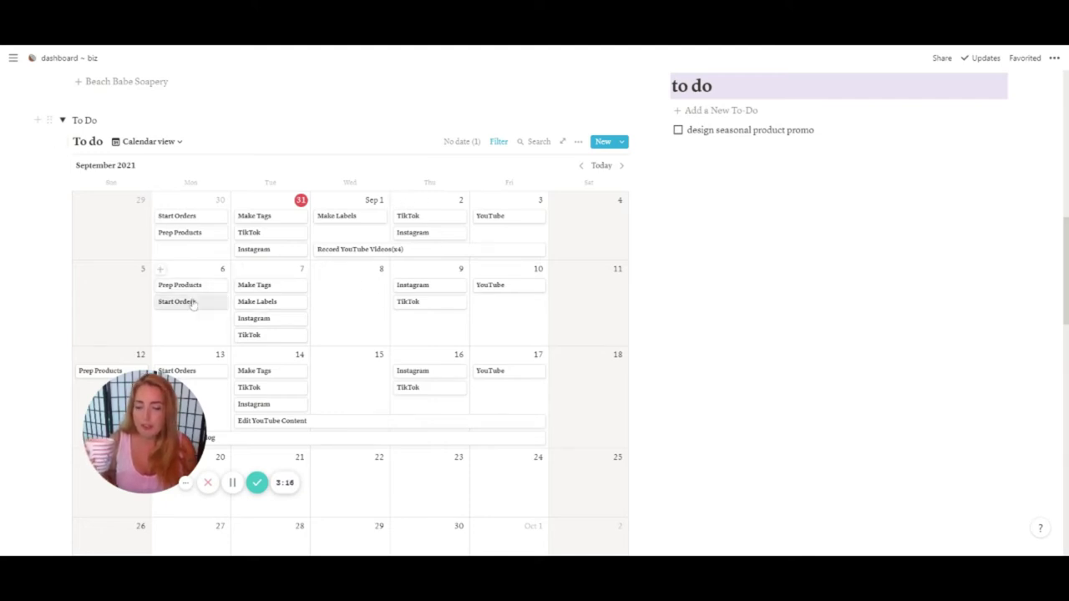
pyautogui.scroll(1, 317, 351)
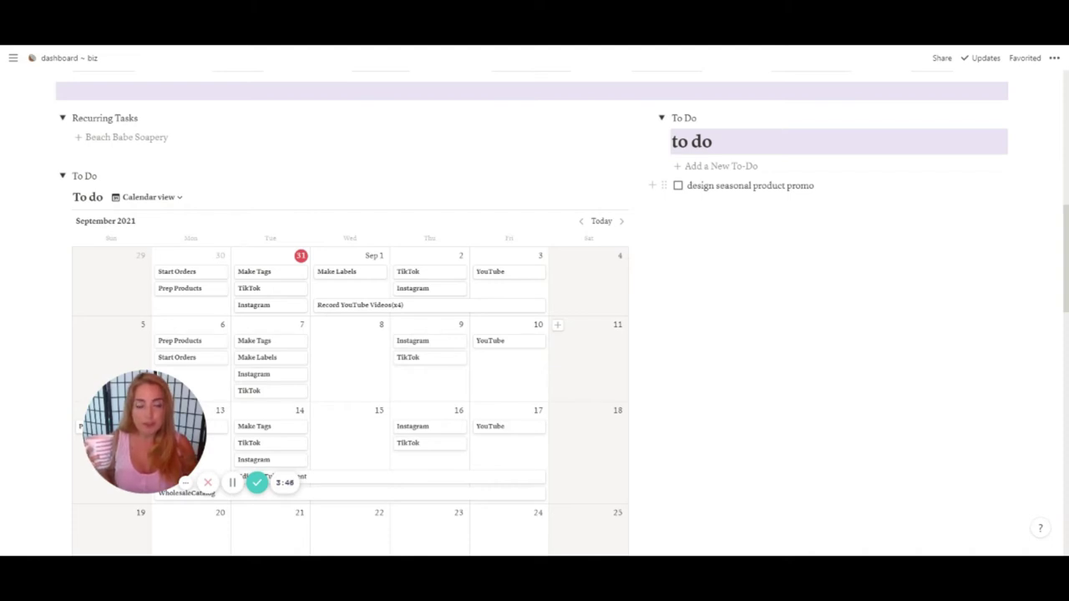
pyautogui.click(723, 166)
pyautogui.write('wholesale catalog')
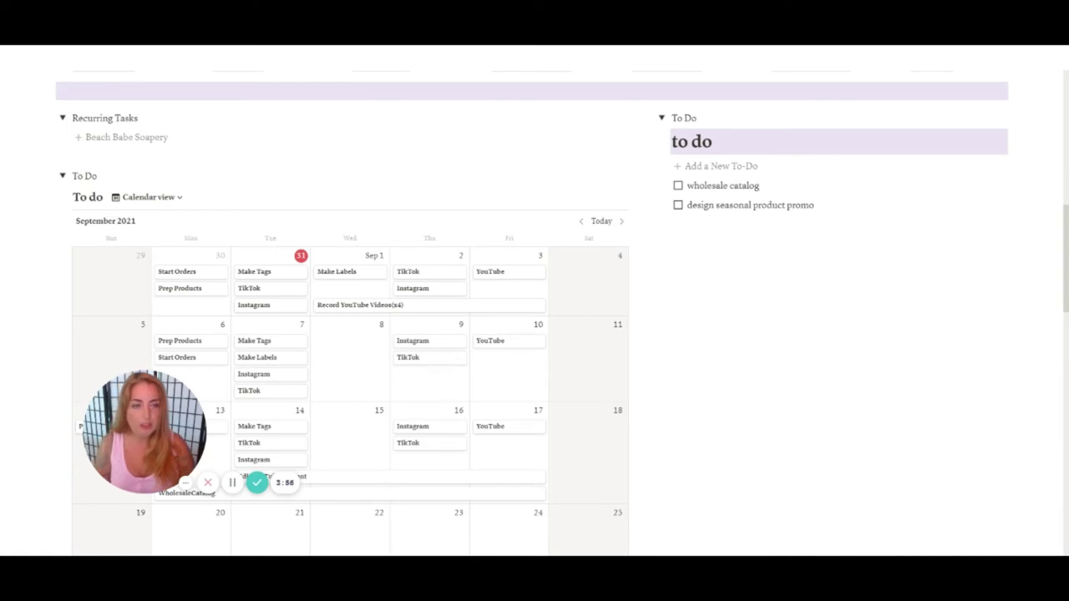
# Step: Move the wholesale catalog to-do onto September 15 in the calendar and check its page properties
pyautogui.scroll(-3, 561, 242)
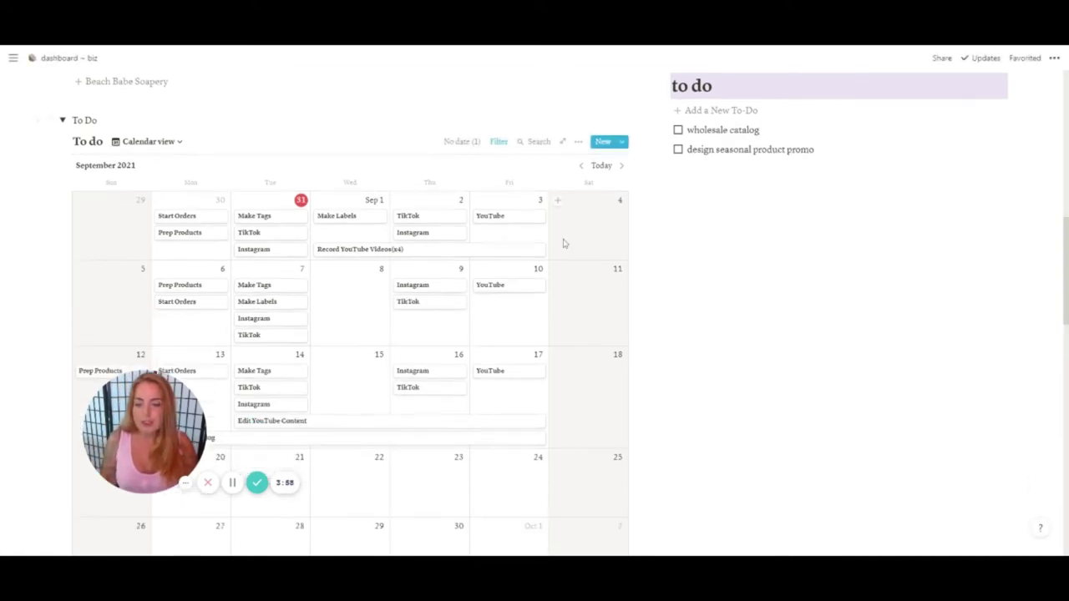
pyautogui.scroll(2, 559, 247)
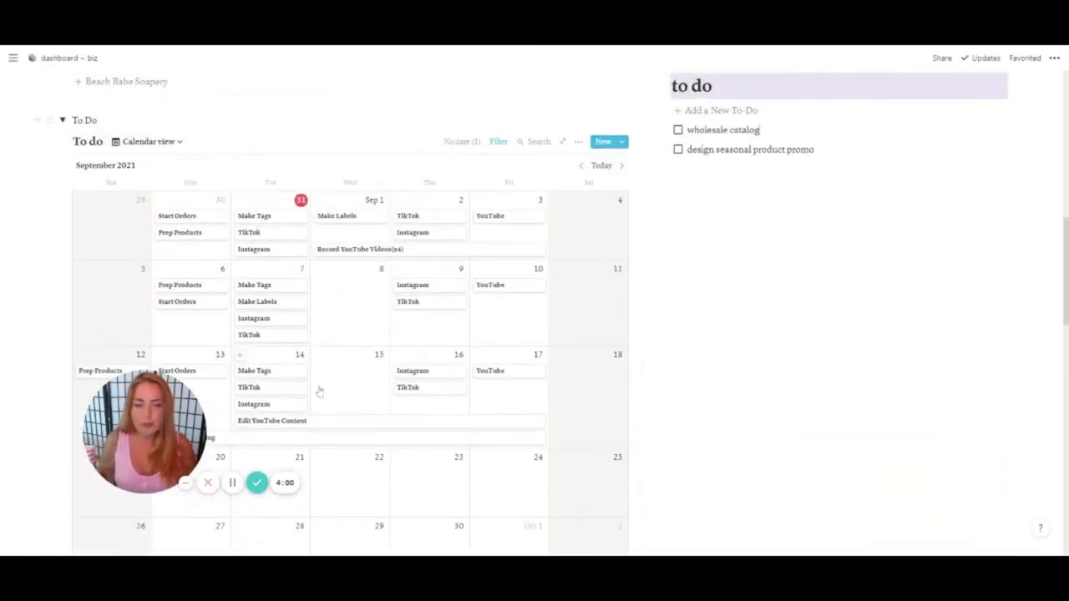
pyautogui.moveTo(652, 129); pyautogui.dragTo(334, 391)
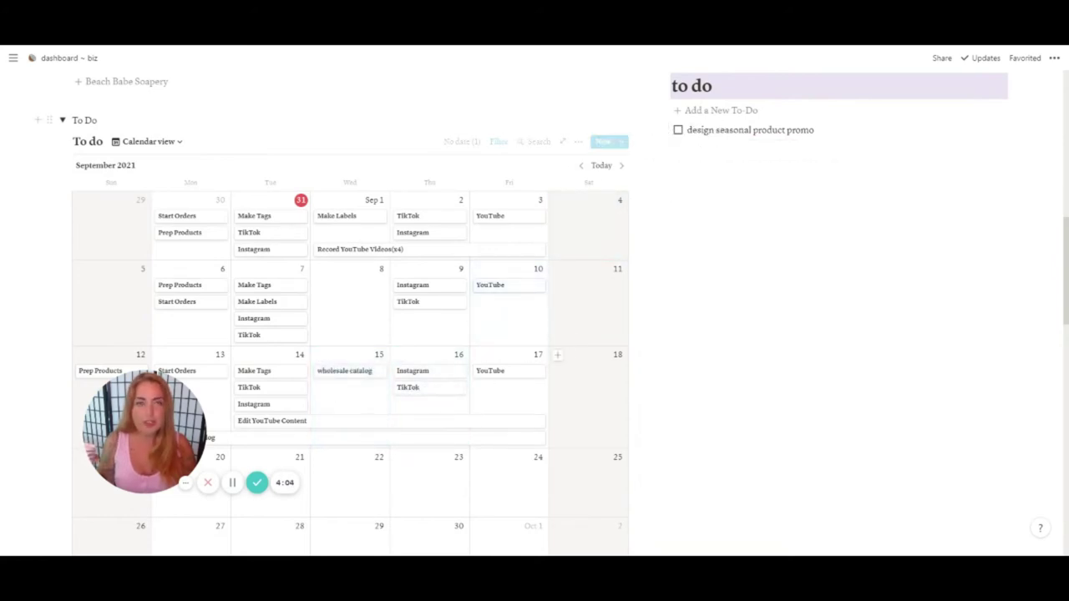
pyautogui.click(347, 373)
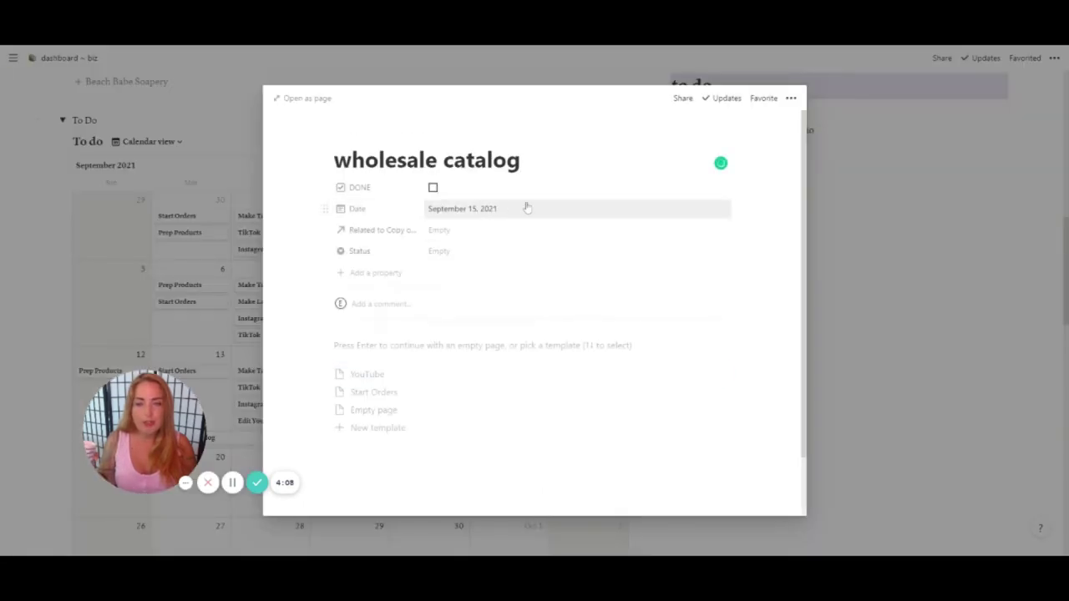
pyautogui.click(952, 238)
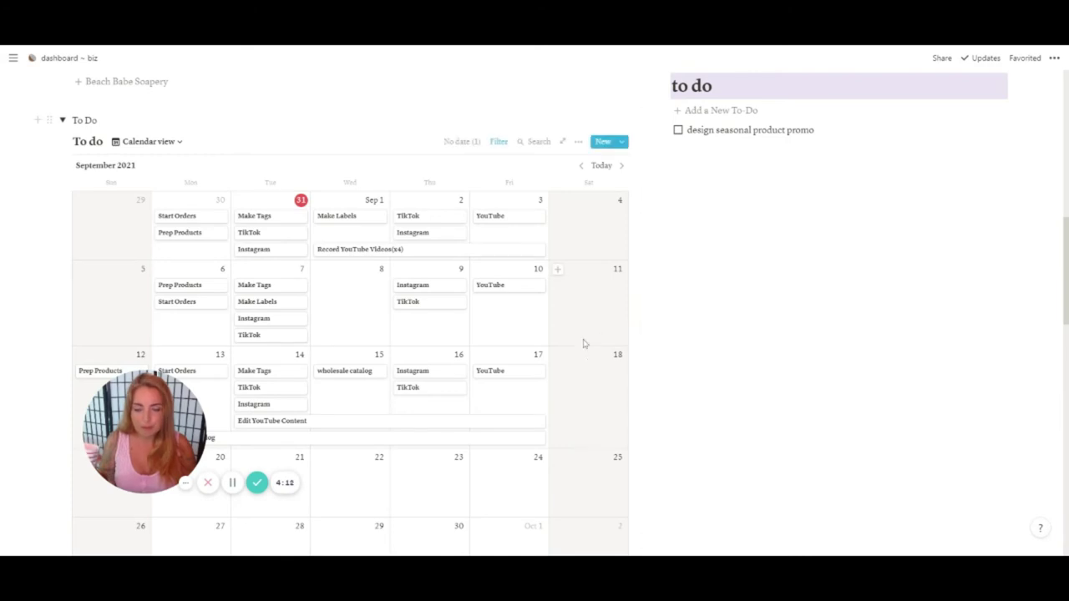
# Step: Move the wholesale catalog item from September 15 in the calendar into the ARCHIVE page
pyautogui.moveTo(320, 377); pyautogui.dragTo(919, 182)
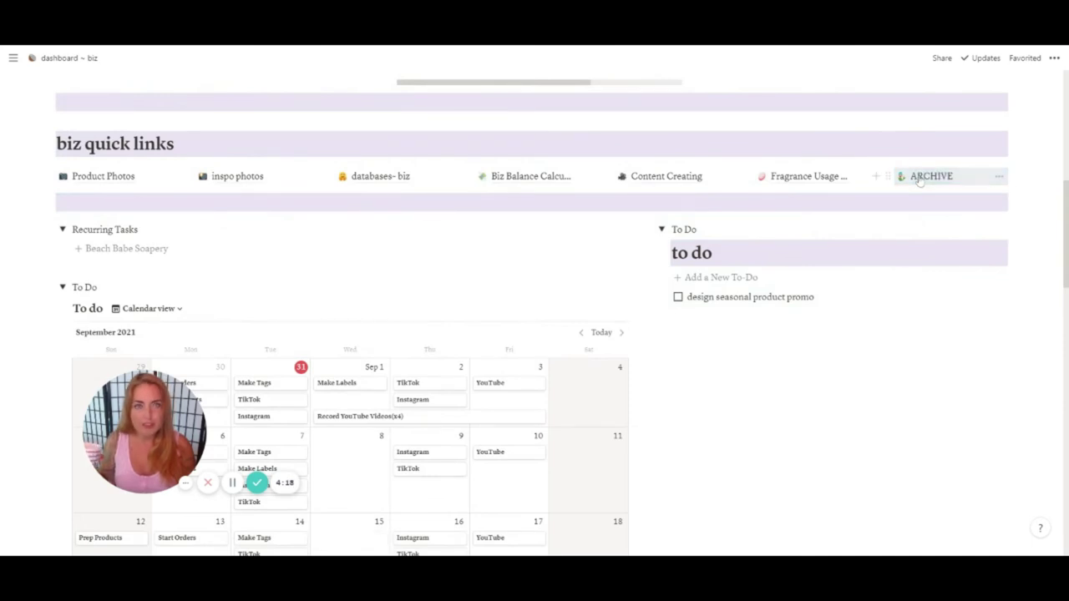
pyautogui.scroll(-5, 534, 300)
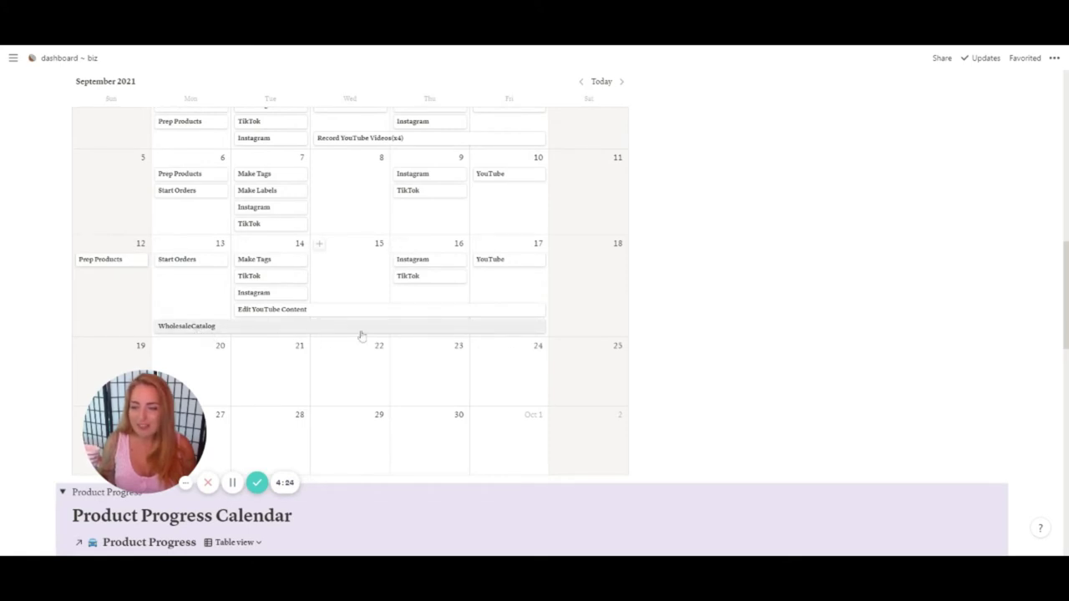
# Step: Shorten the WholesaleCatalog item in the to-do calendar so that it runs from September 15 to 17
pyautogui.scroll(1, 377, 338)
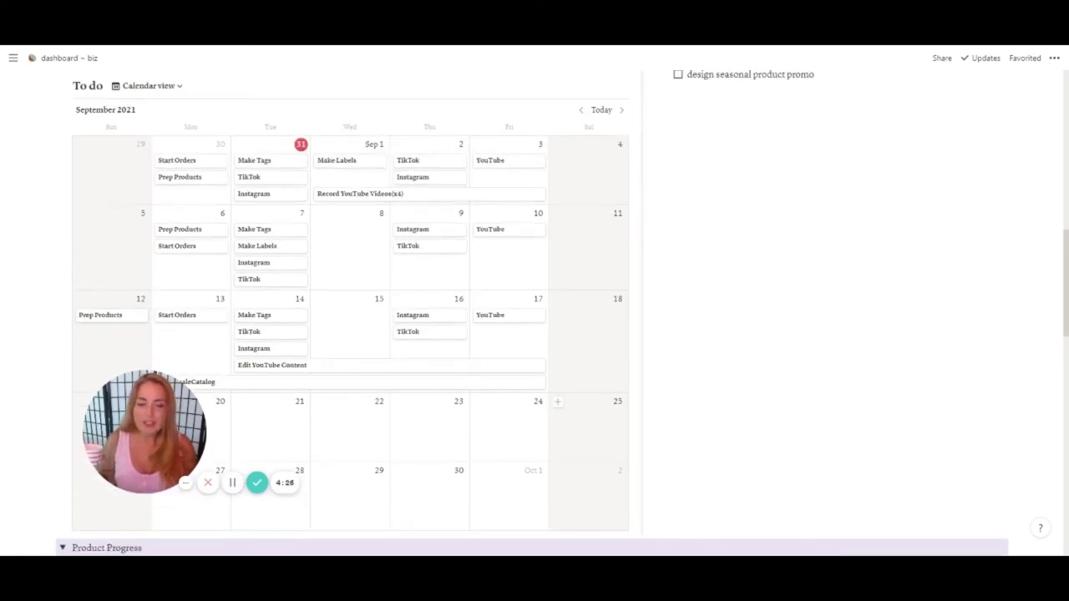
pyautogui.scroll(1, 406, 286)
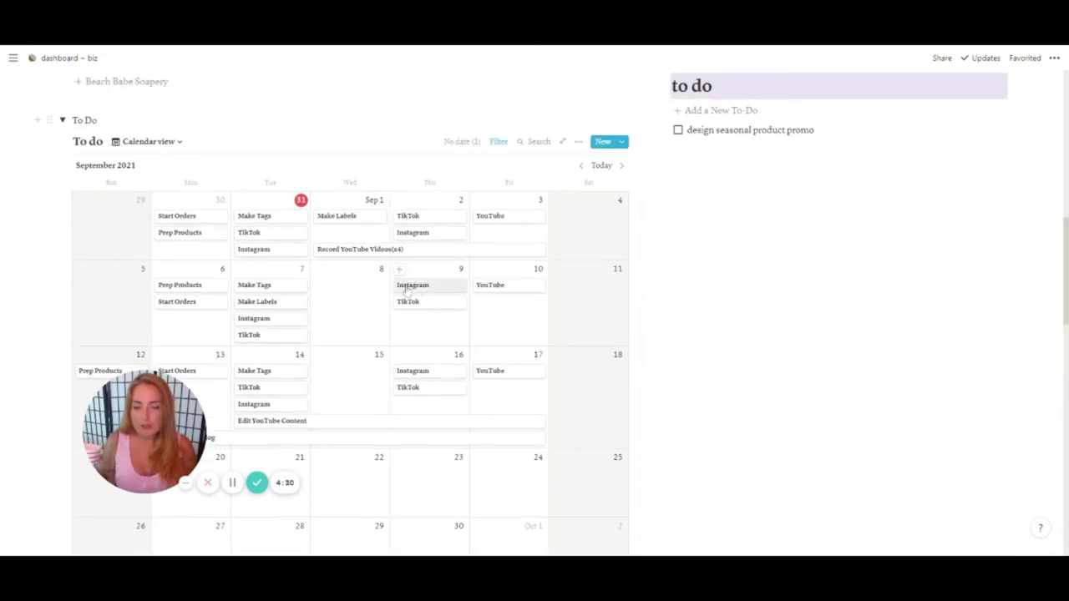
pyautogui.scroll(-2, 403, 367)
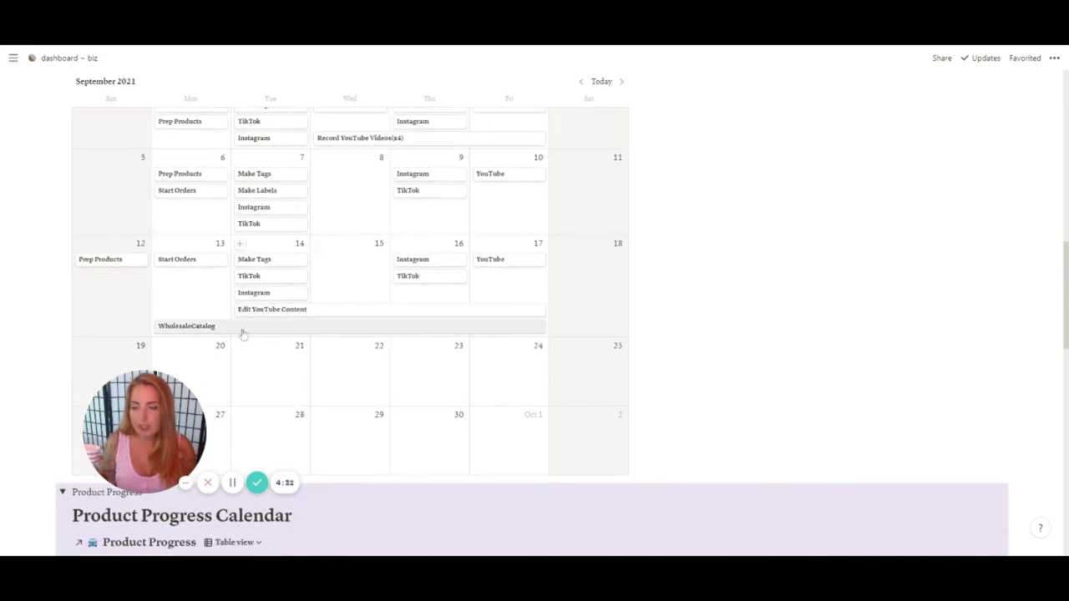
pyautogui.click(242, 332)
pyautogui.click(28, 295)
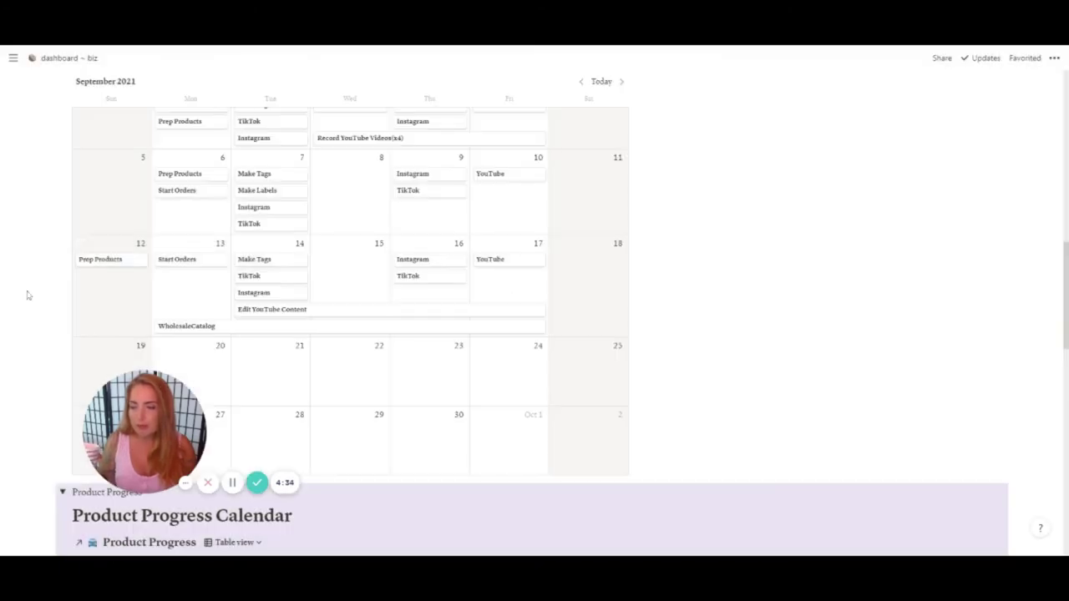
pyautogui.moveTo(179, 328); pyautogui.dragTo(339, 335)
# Step: Narrow the Projects column of the Product Progress table in the Product Progress Calendar section
pyautogui.scroll(1, 534, 314)
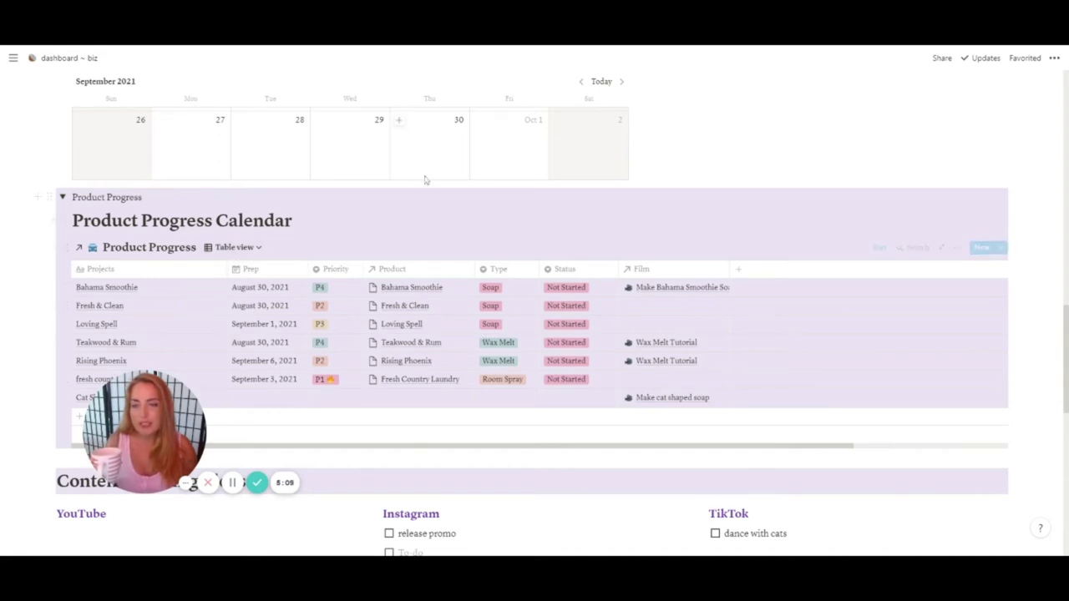
pyautogui.scroll(3, 425, 179)
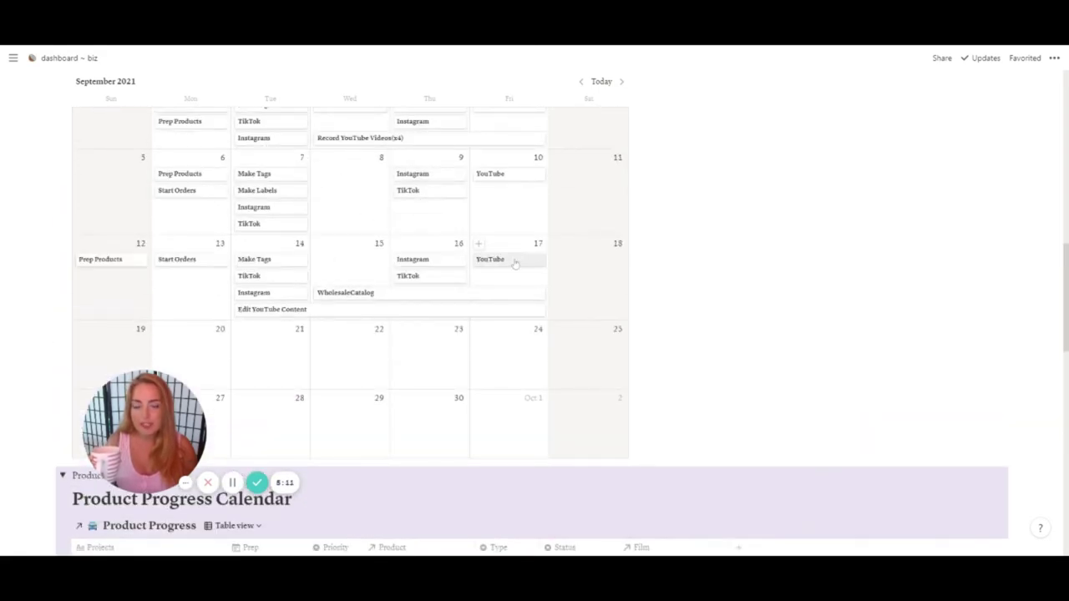
pyautogui.scroll(-3, 390, 298)
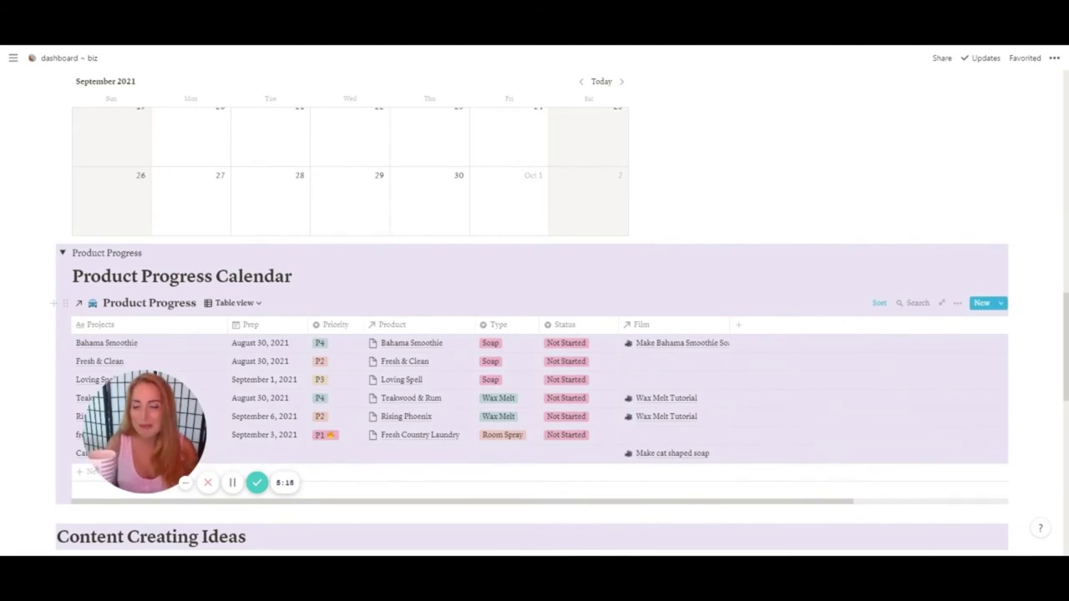
pyautogui.scroll(-2, 462, 334)
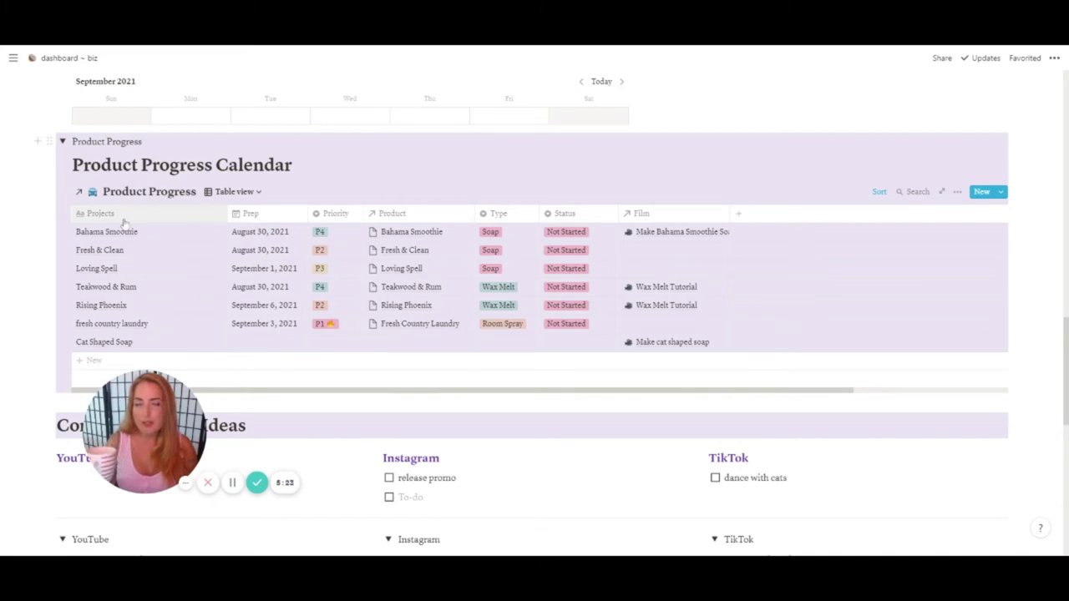
pyautogui.moveTo(227, 214); pyautogui.dragTo(176, 214)
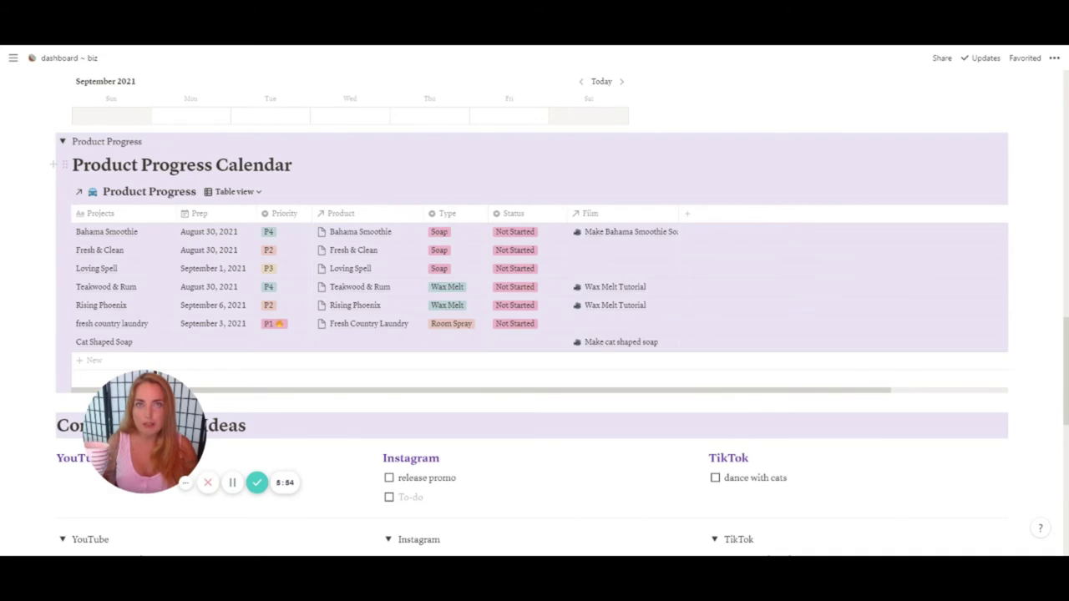
# Step: Set the status of the Fresh & Clean project to Prepped in the Product Progress table
pyautogui.scroll(10, 535, 334)
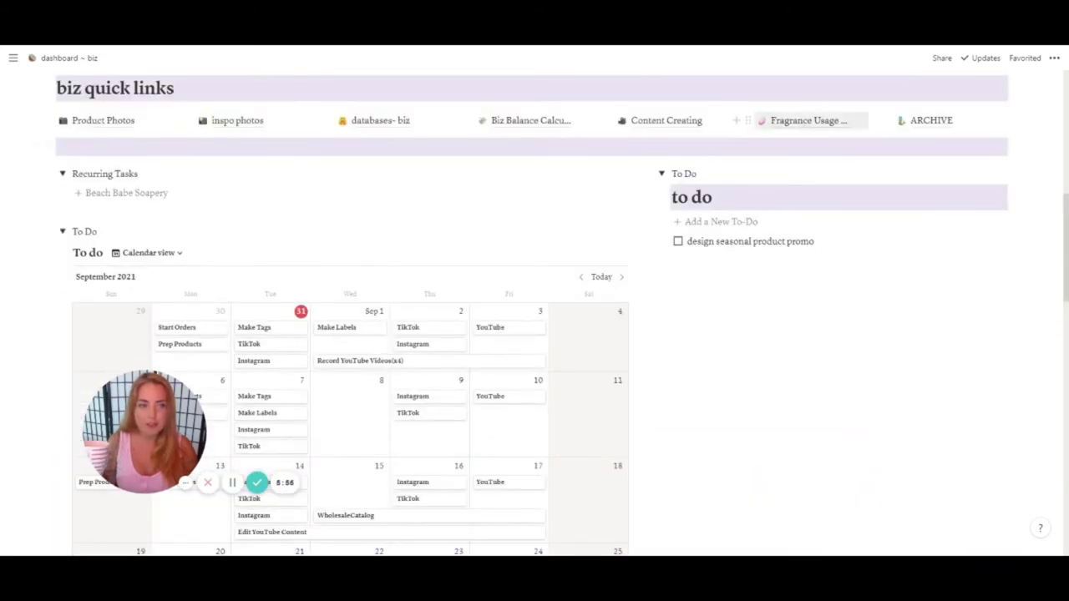
pyautogui.scroll(-10, 804, 132)
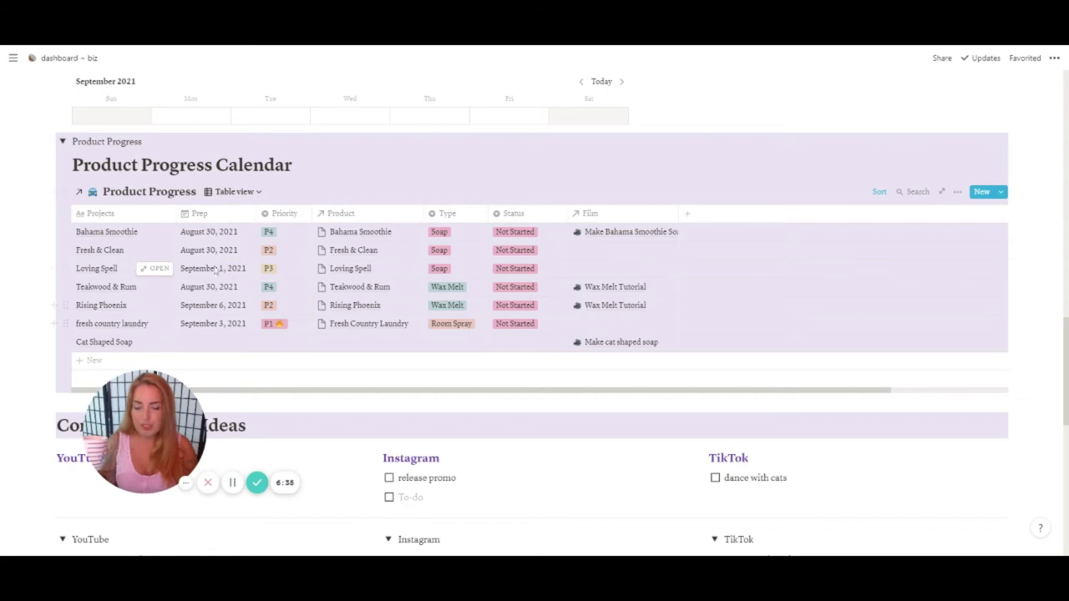
pyautogui.click(532, 253)
pyautogui.press('Escape')
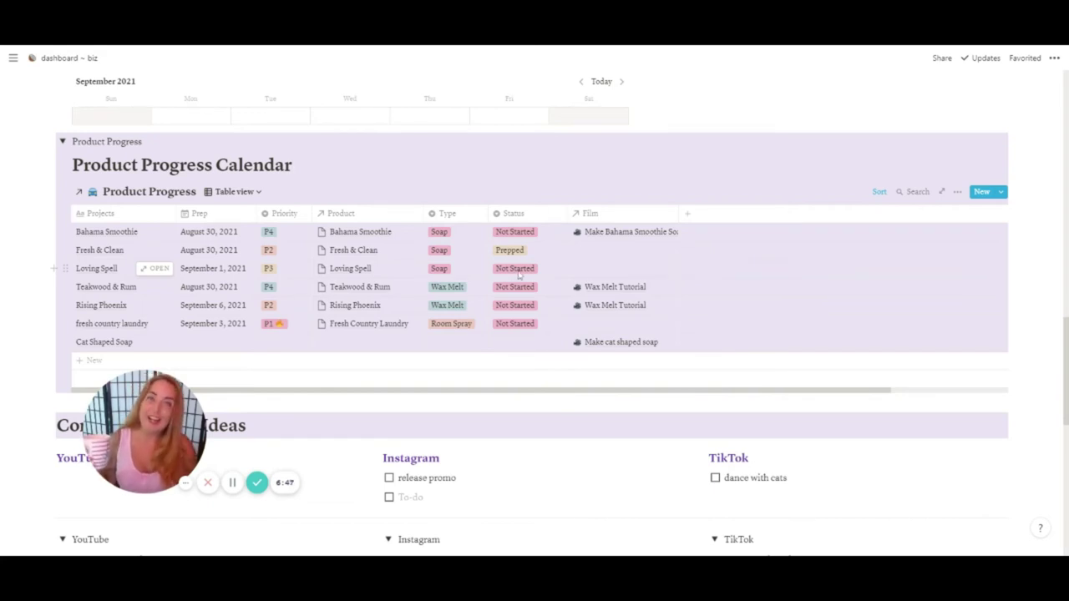
# Step: Add a to-do checkbox reading "Make Cat Shaped Soap" under YouTube in the Content Creating Ideas section
pyautogui.scroll(-3, 522, 266)
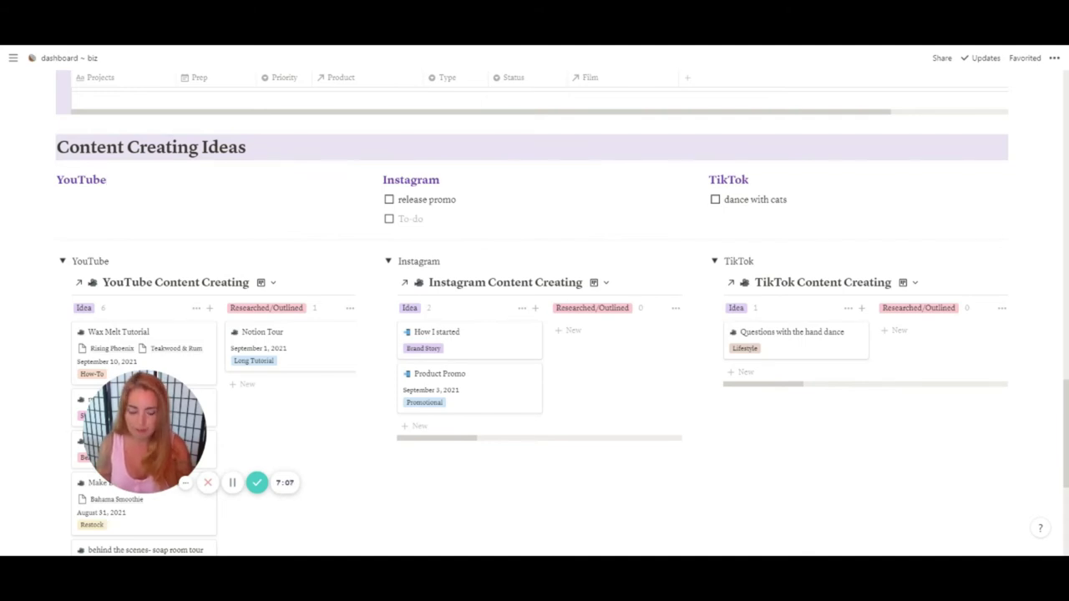
pyautogui.press('Return')
pyautogui.write('/to')
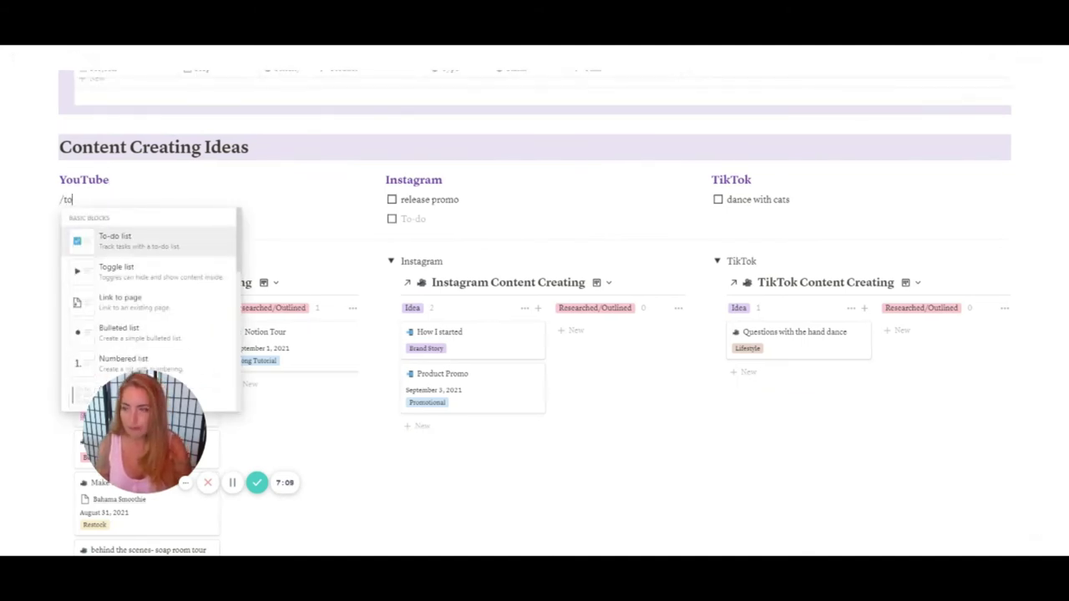
pyautogui.click(155, 238)
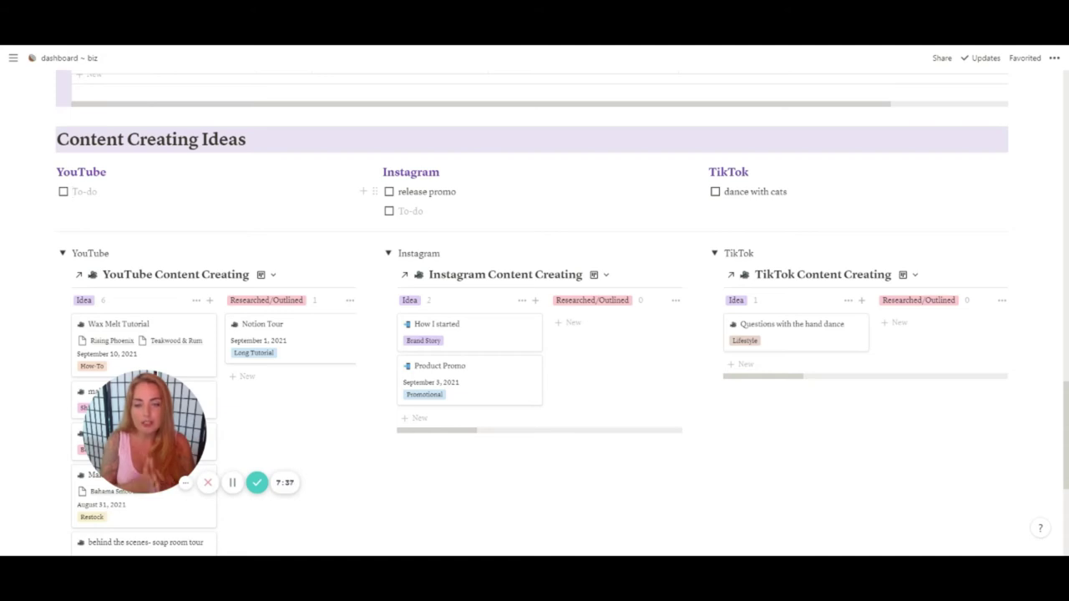
pyautogui.click(73, 191)
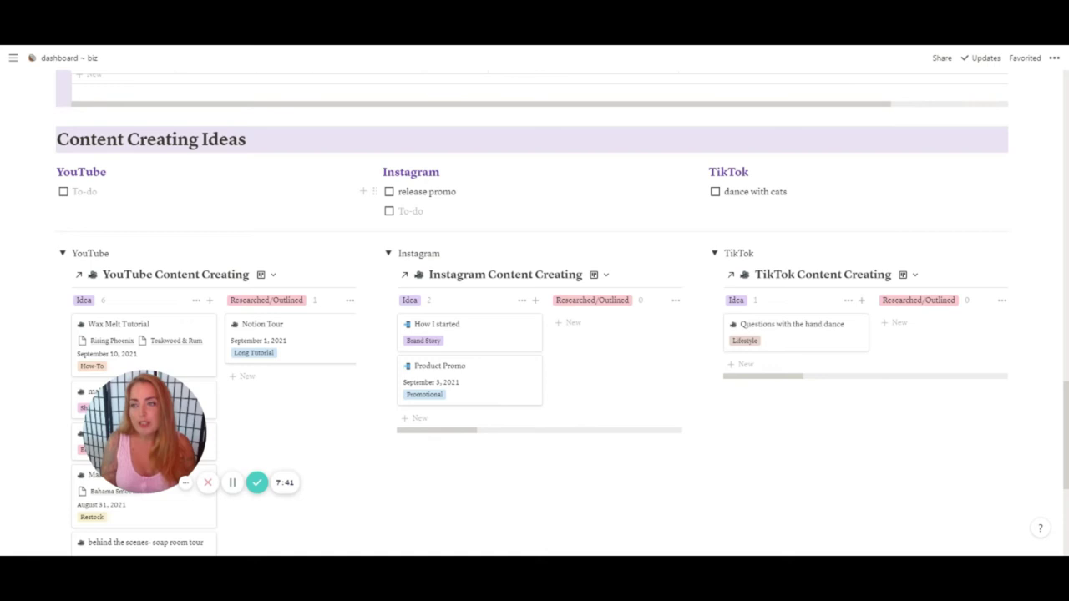
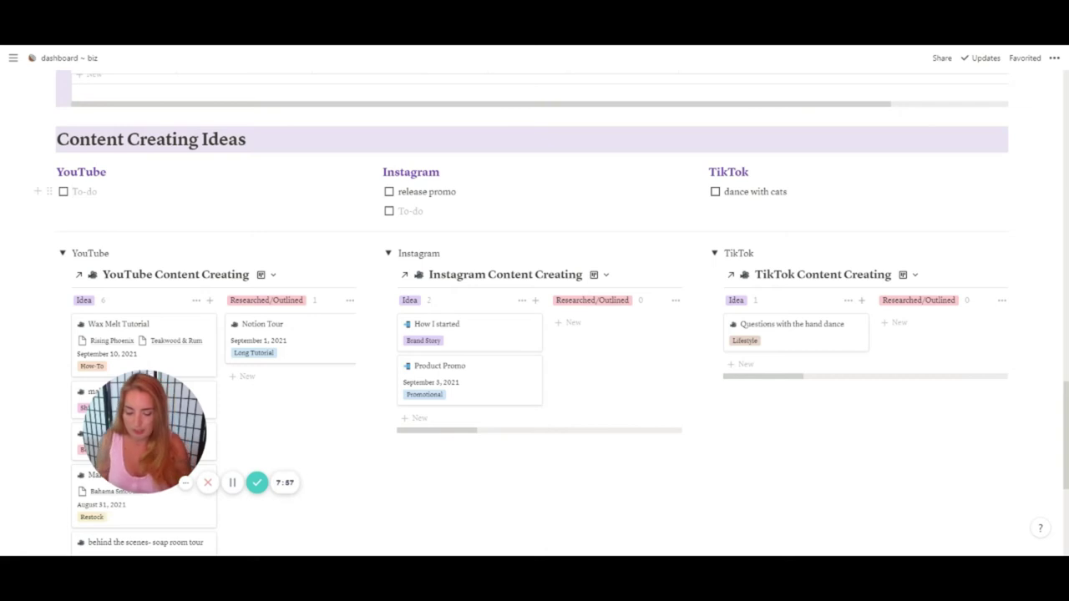
pyautogui.write('Make Cat')
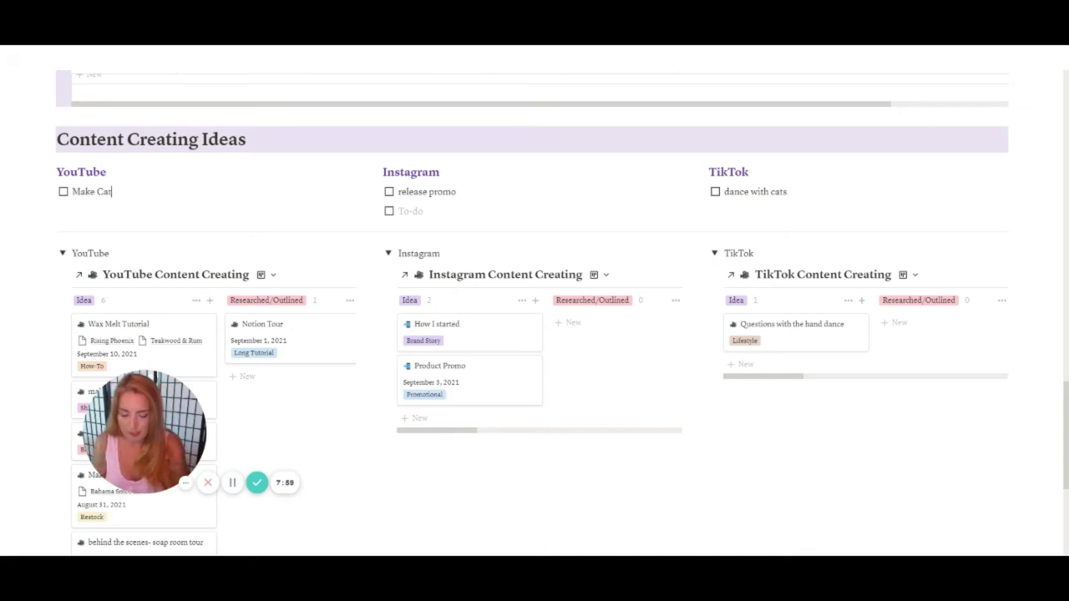
pyautogui.write(' SHpaed Soap')
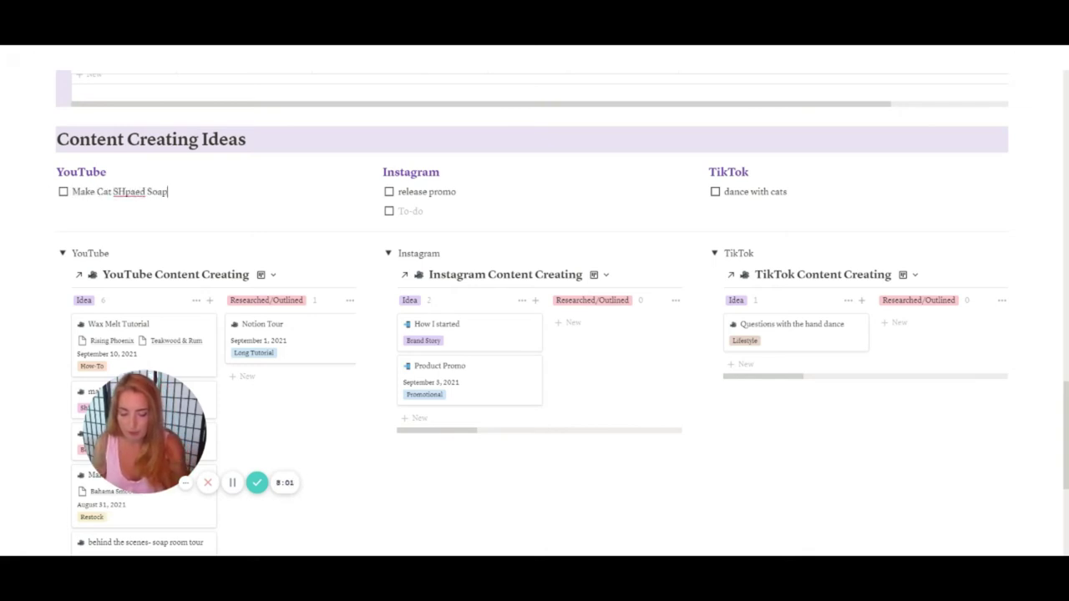
pyautogui.doubleClick(132, 192)
pyautogui.write('Shaped')
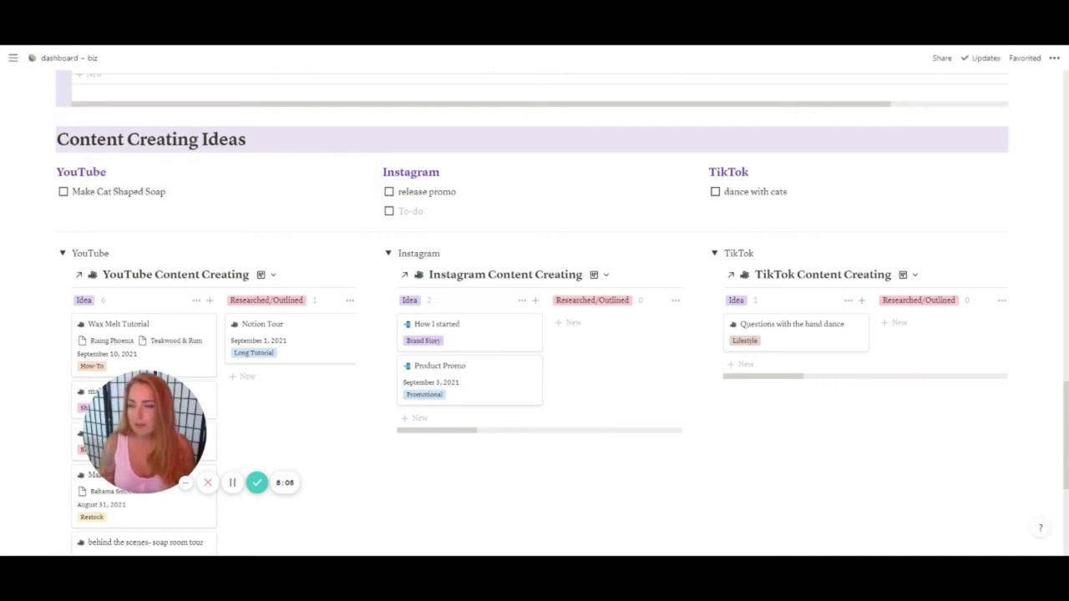
# Step: Add two more YouTube idea checkboxes reading "Promo Video" and "Behind the scenes"
pyautogui.press('Return')
pyautogui.write('Pr')
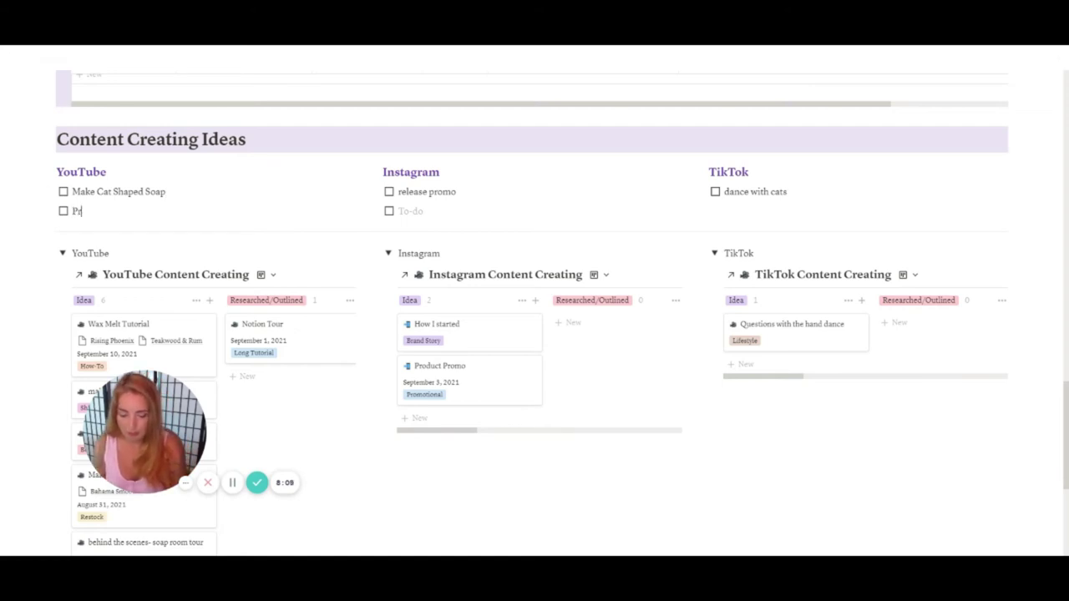
pyautogui.write('omo Video')
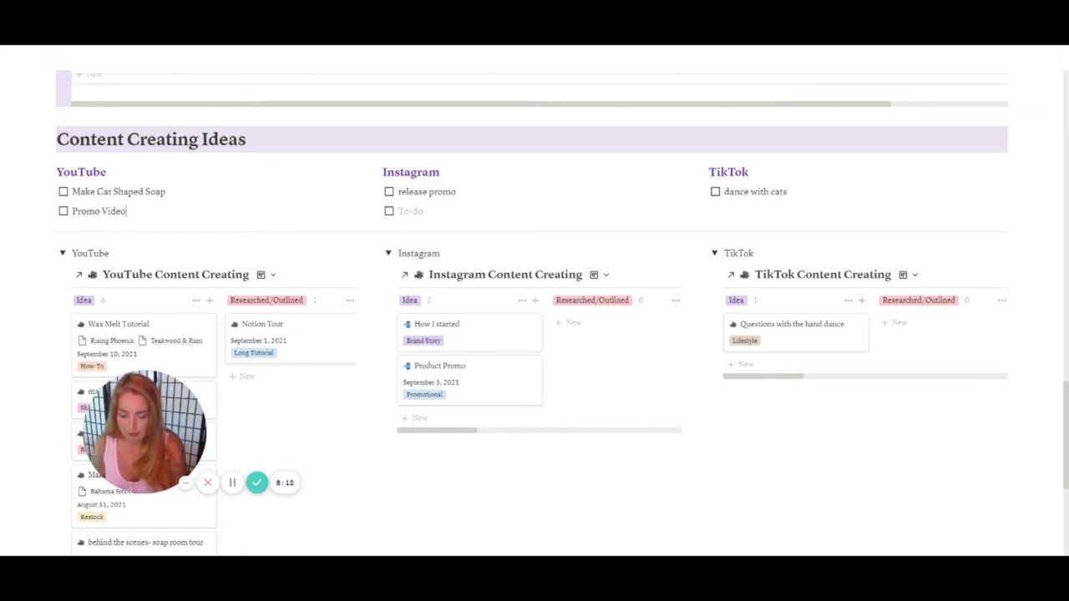
pyautogui.press('Return')
pyautogui.write('BEhind the scenes')
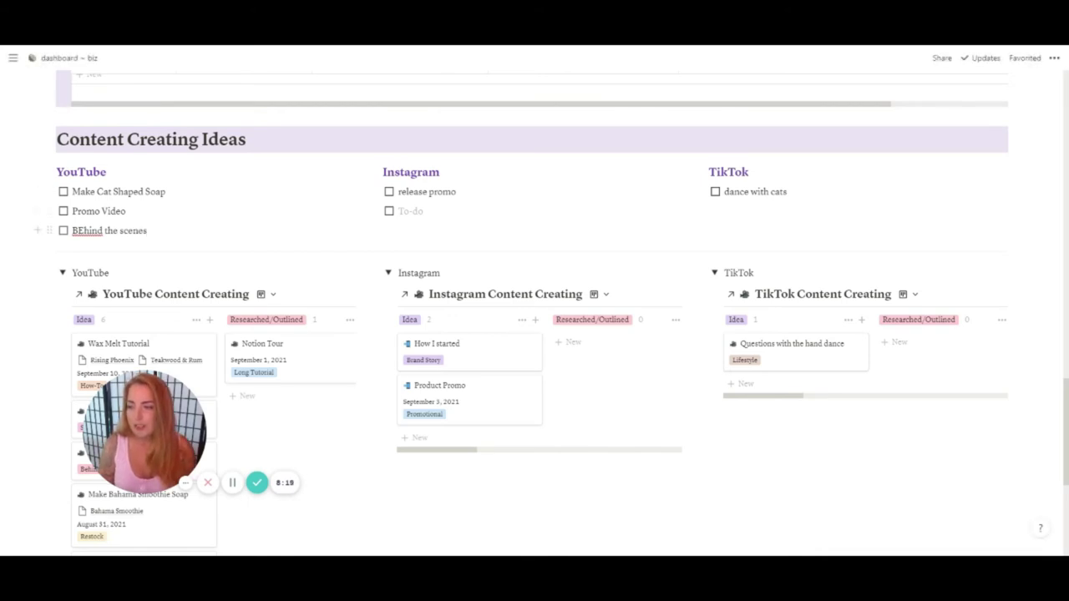
pyautogui.doubleClick(87, 230)
pyautogui.write('Behind')
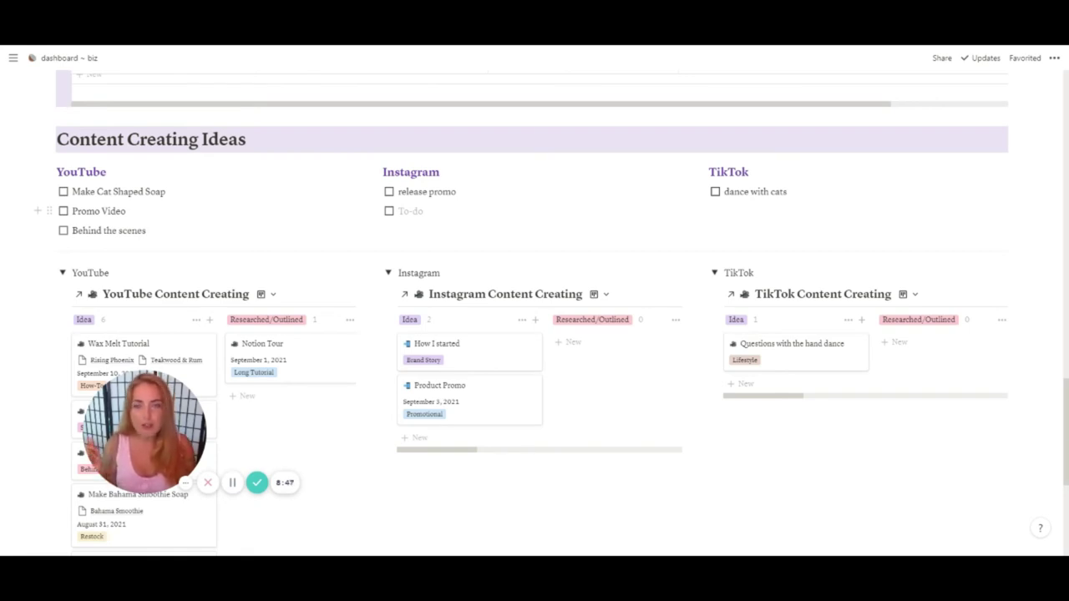
pyautogui.click(102, 231)
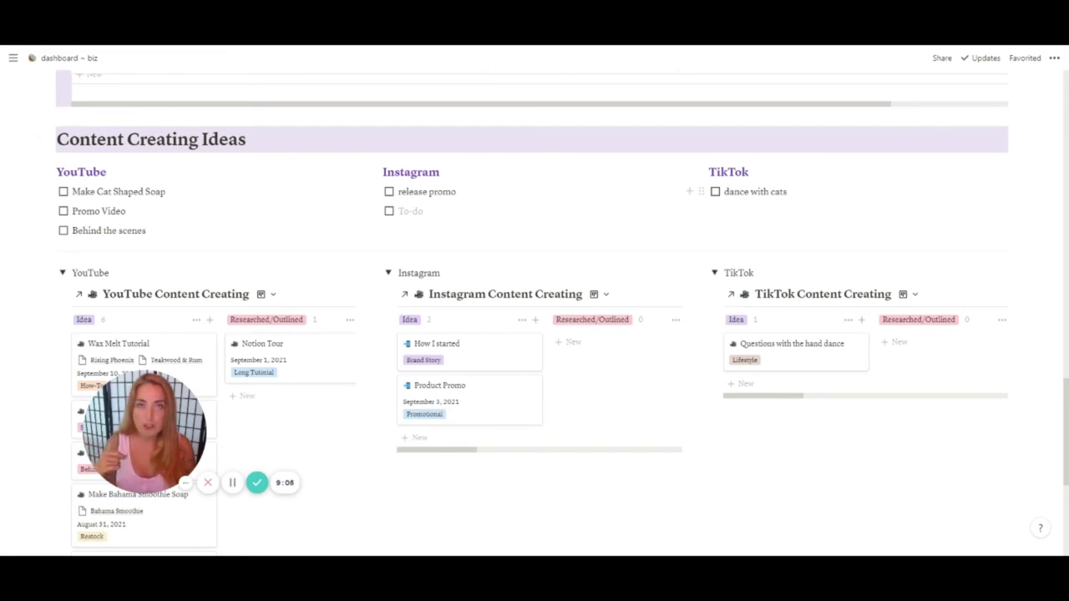
# Step: Move the Notion Tour card from Researched/Outlined to Filming on the YouTube Content Creating board
pyautogui.scroll(-1, 562, 308)
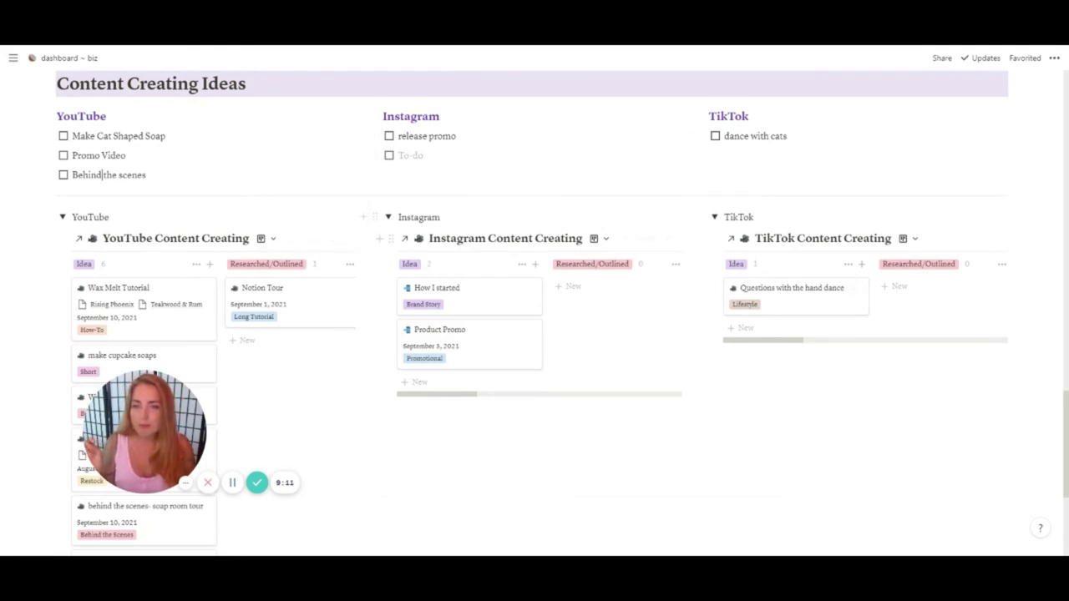
pyautogui.scroll(-2, 313, 209)
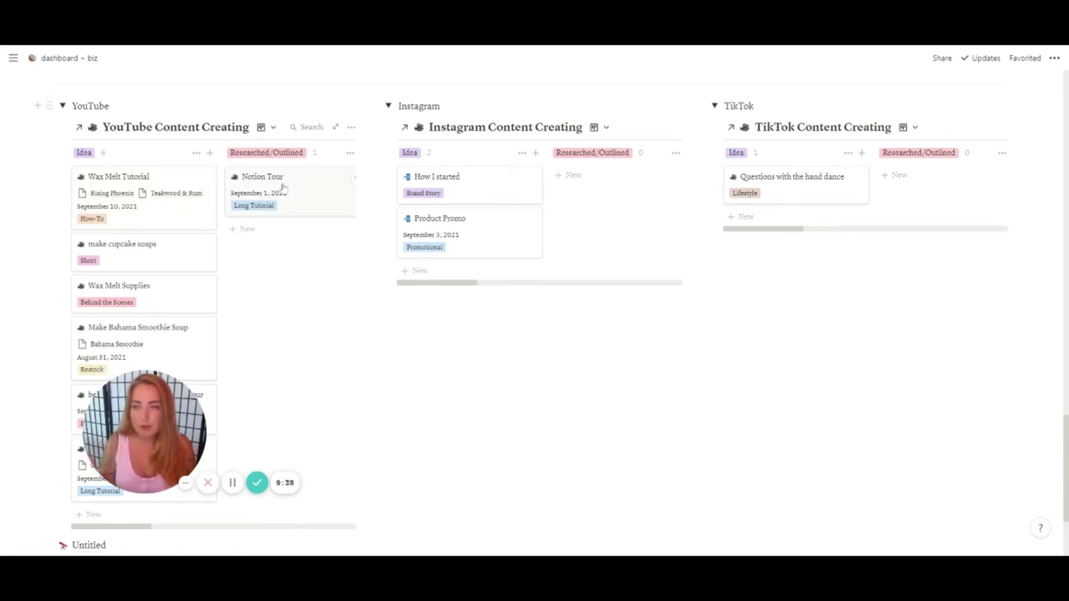
pyautogui.moveTo(125, 526); pyautogui.dragTo(162, 526)
pyautogui.moveTo(160, 206); pyautogui.dragTo(277, 203)
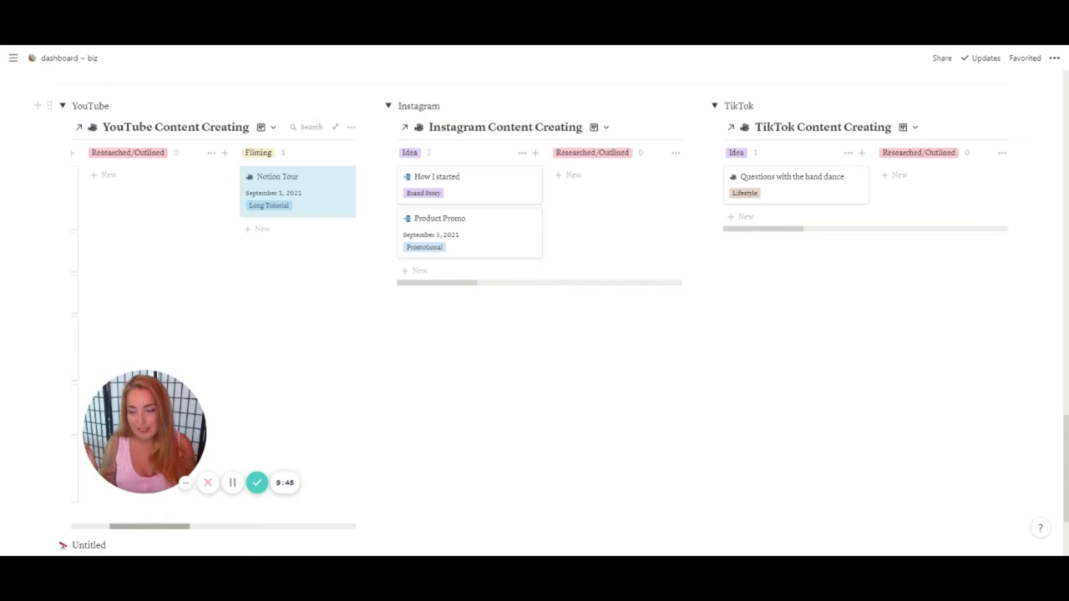
pyautogui.hscroll(-4, 184, 348)
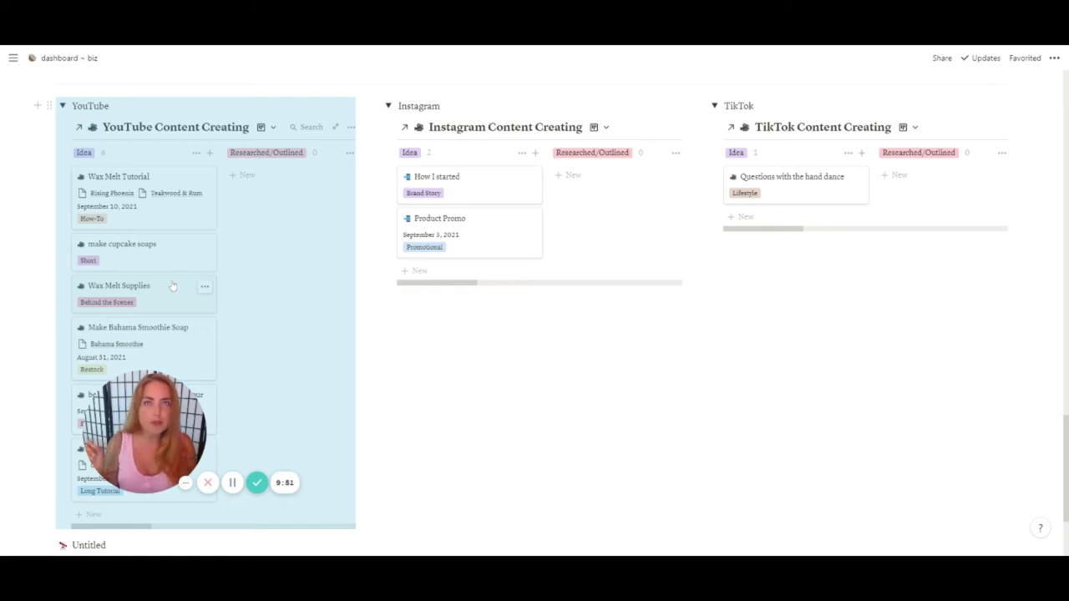
# Step: Move the "Behind the scenes" to-do from the YouTube ideas list into the Idea column of the YouTube Content Creating board
pyautogui.scroll(3, 172, 286)
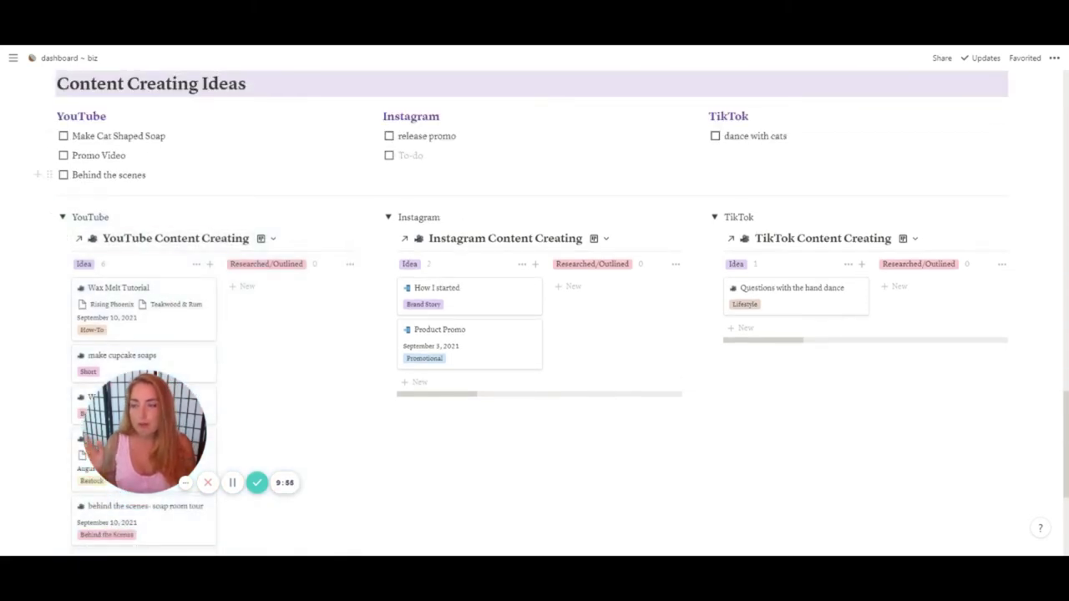
pyautogui.moveTo(48, 175); pyautogui.dragTo(93, 363)
pyautogui.scroll(-5, 167, 270)
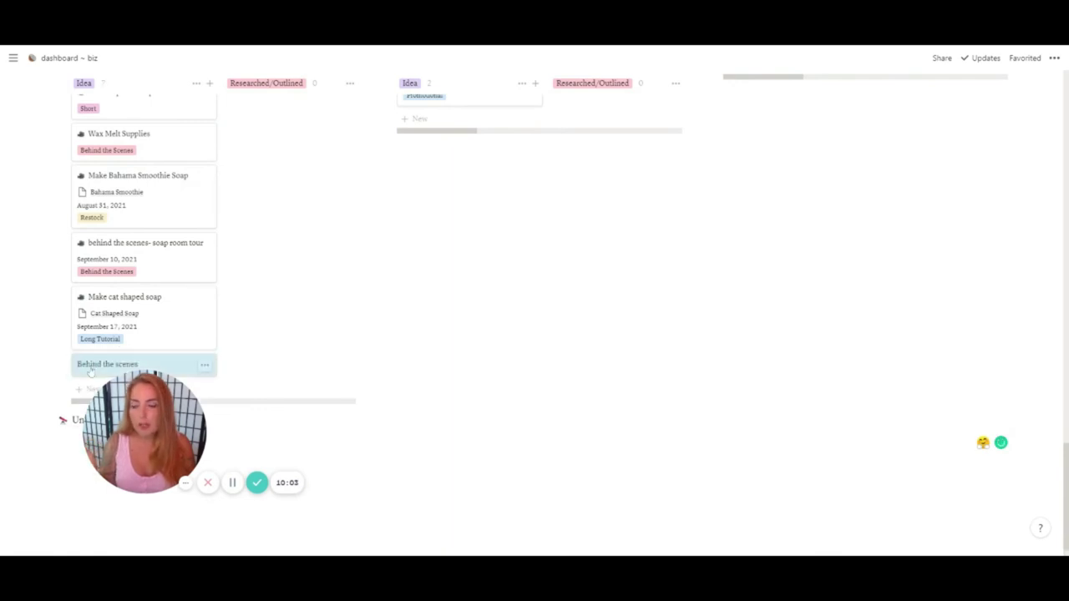
# Step: Set the Behind the scenes card's Video Genre to Behind the Scenes and Publish Date to September 10, 2021, using the Youtube Idea template
pyautogui.click(90, 368)
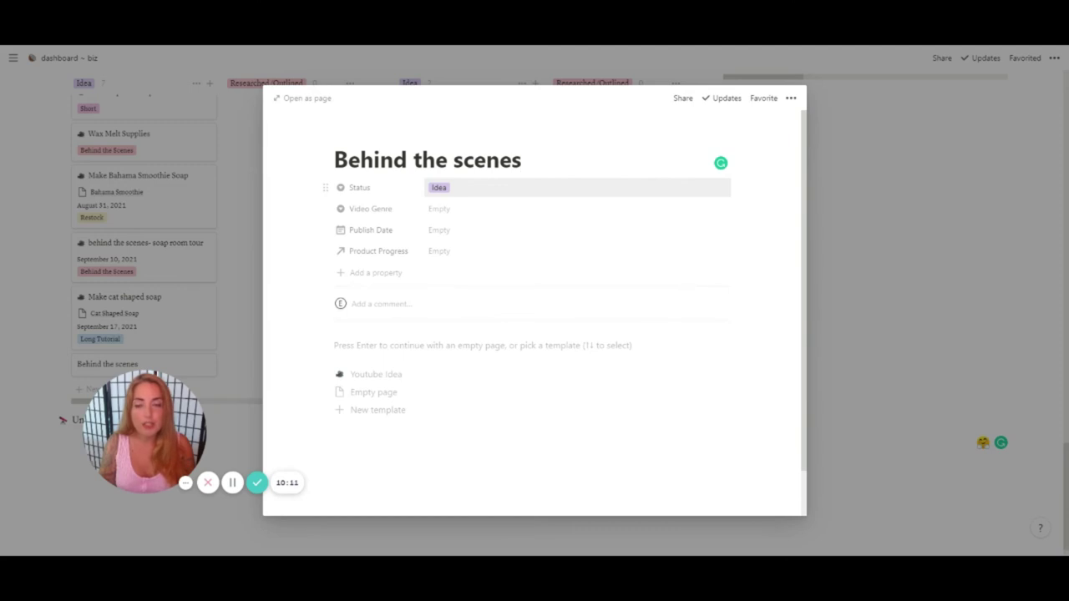
pyautogui.click(456, 212)
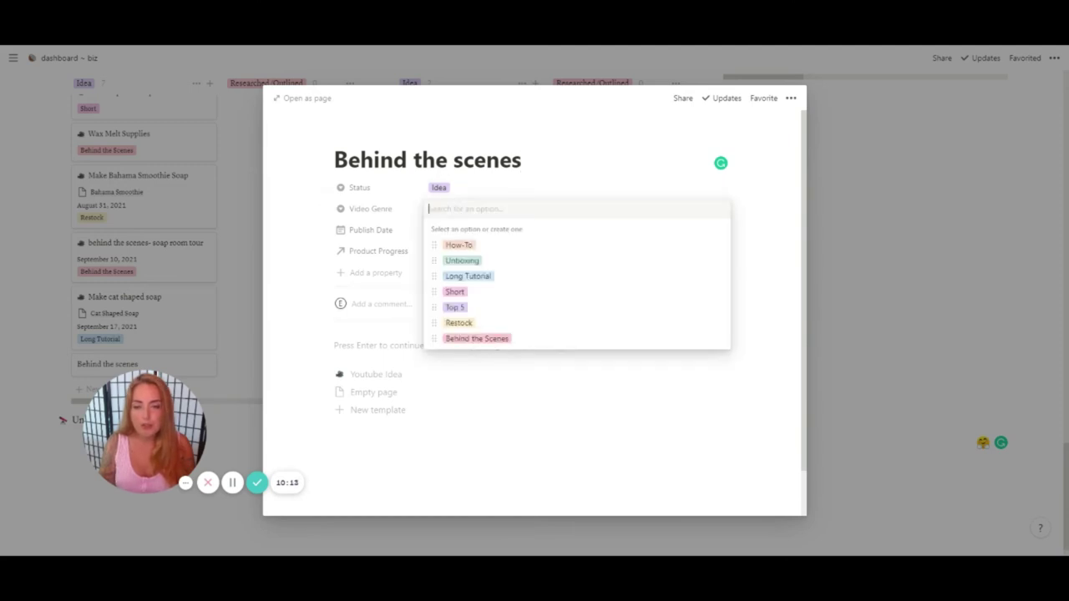
pyautogui.click(501, 339)
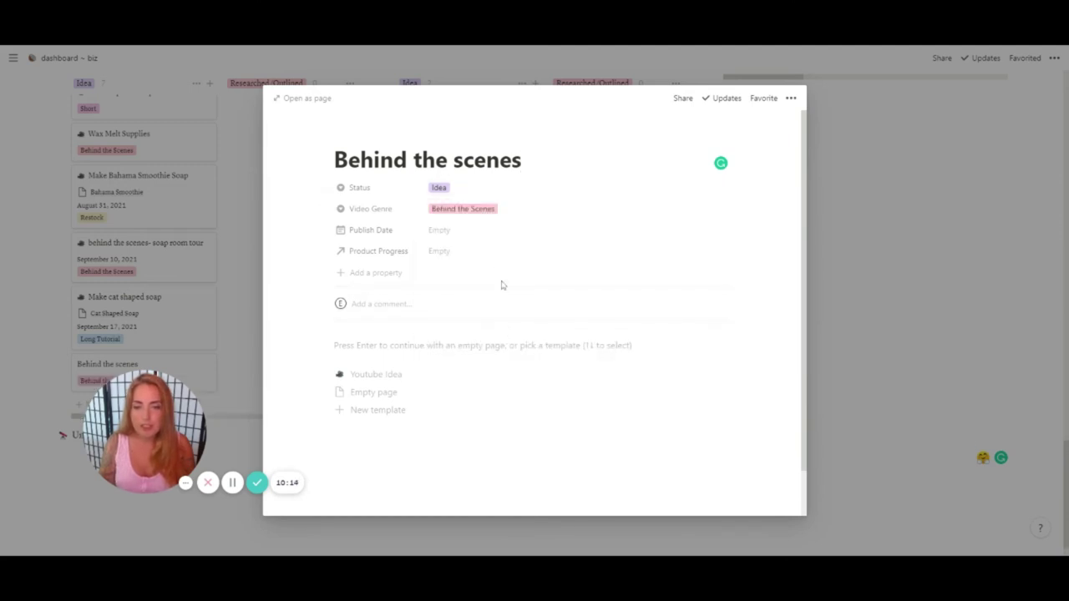
pyautogui.click(473, 239)
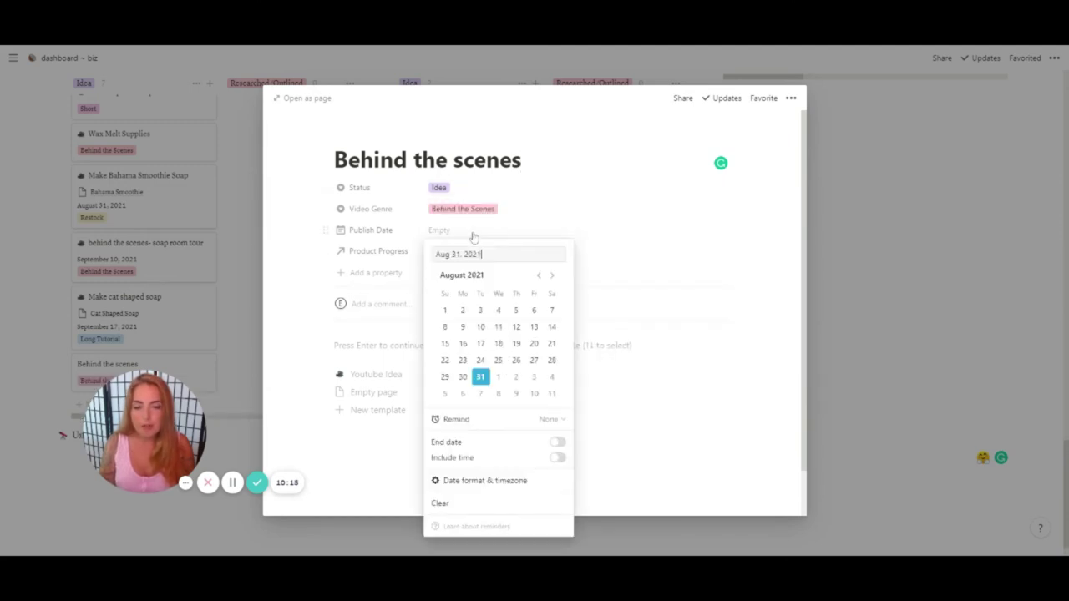
pyautogui.click(534, 394)
pyautogui.click(590, 182)
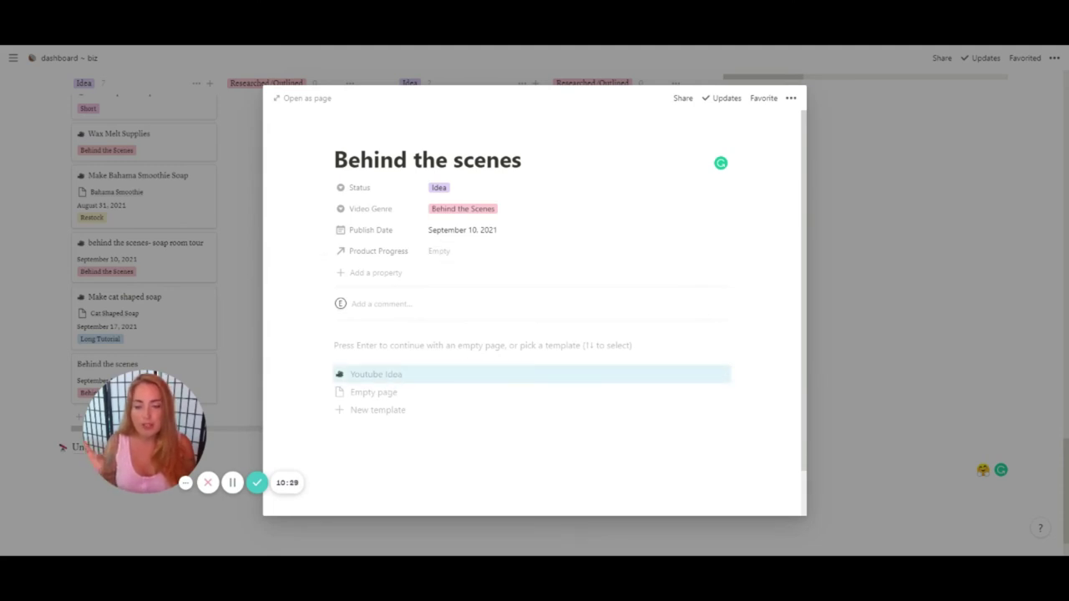
pyautogui.click(394, 375)
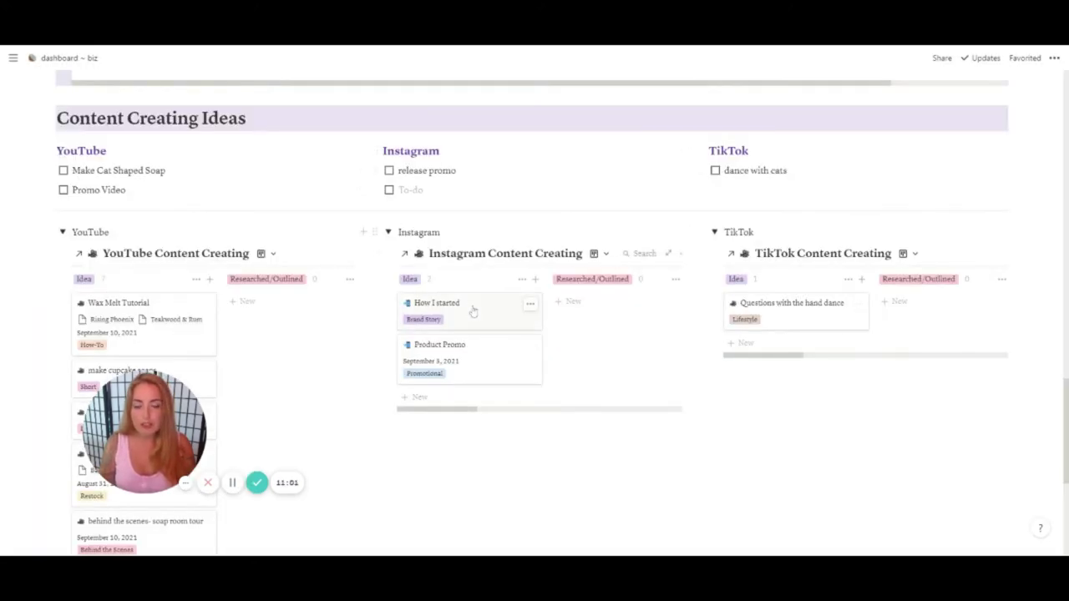
# Step: Review the How I started card on the Instagram Content Creating board, including its available Post Genre options
pyautogui.click(474, 311)
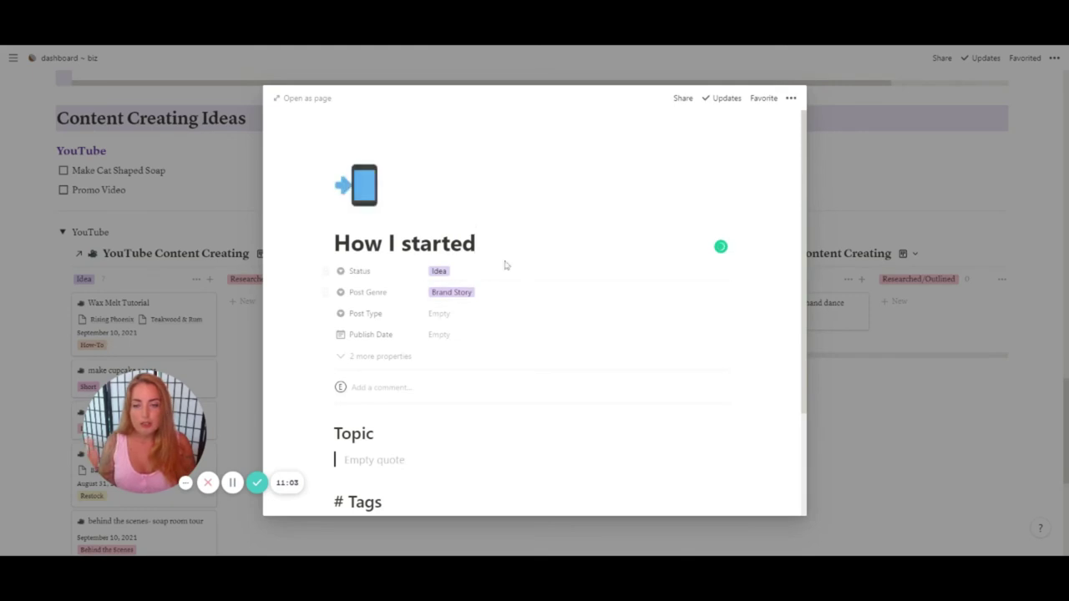
pyautogui.scroll(-1, 535, 264)
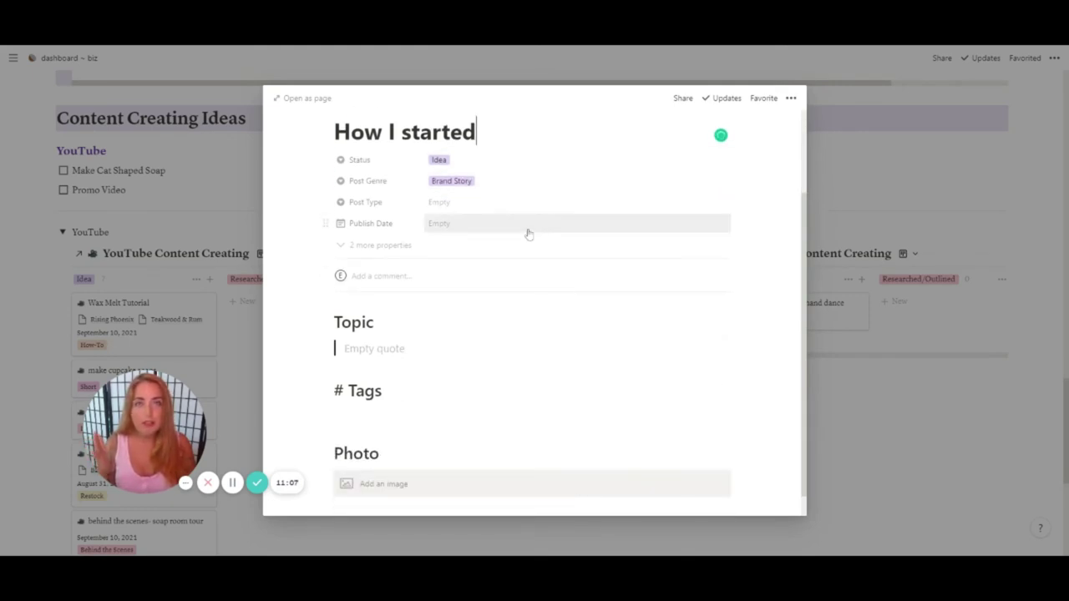
pyautogui.click(489, 182)
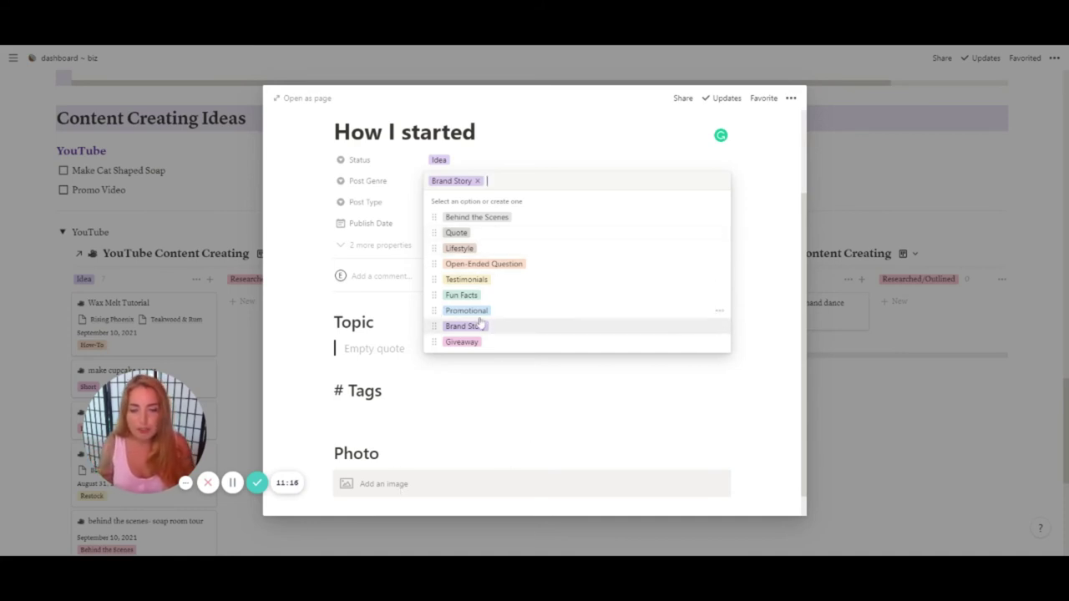
pyautogui.click(422, 68)
pyautogui.click(825, 102)
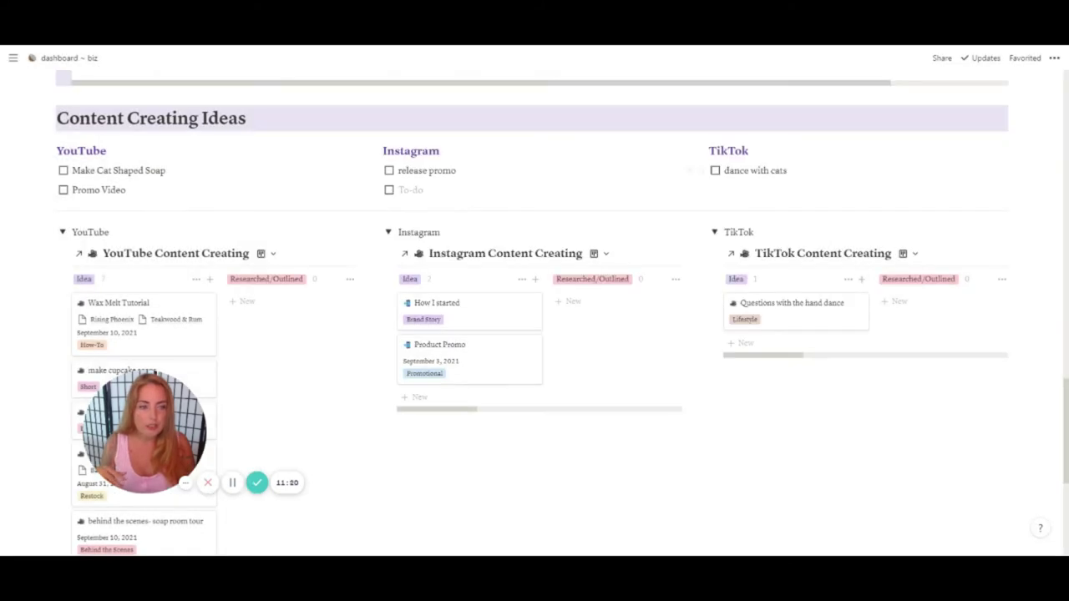
# Step: Review the Questions with the hand dance card on the TikTok Content Creating board, including its Video Genre options
pyautogui.click(772, 304)
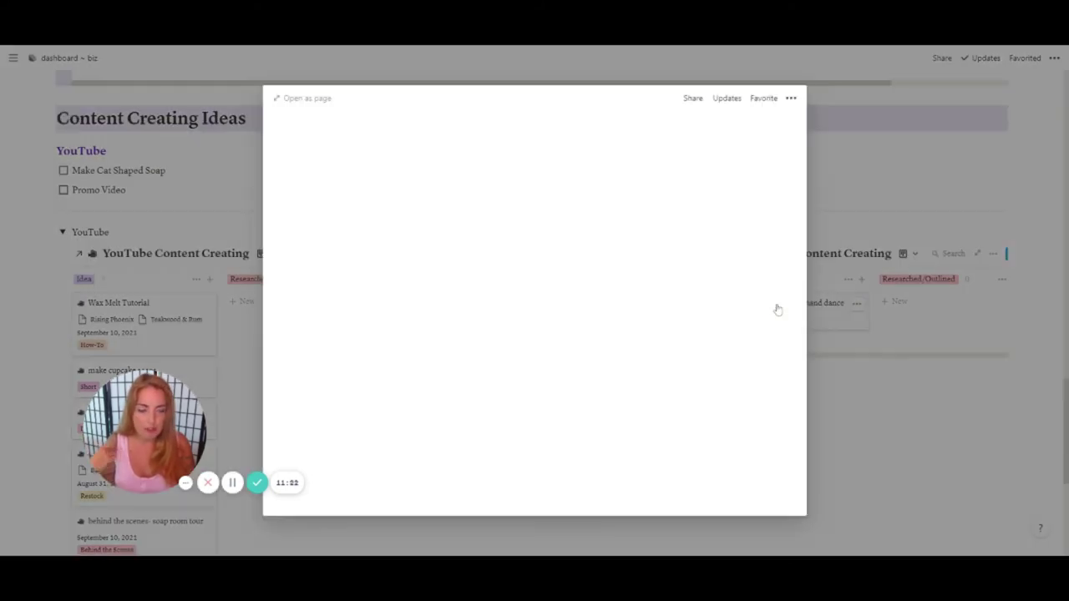
pyautogui.scroll(-1, 535, 305)
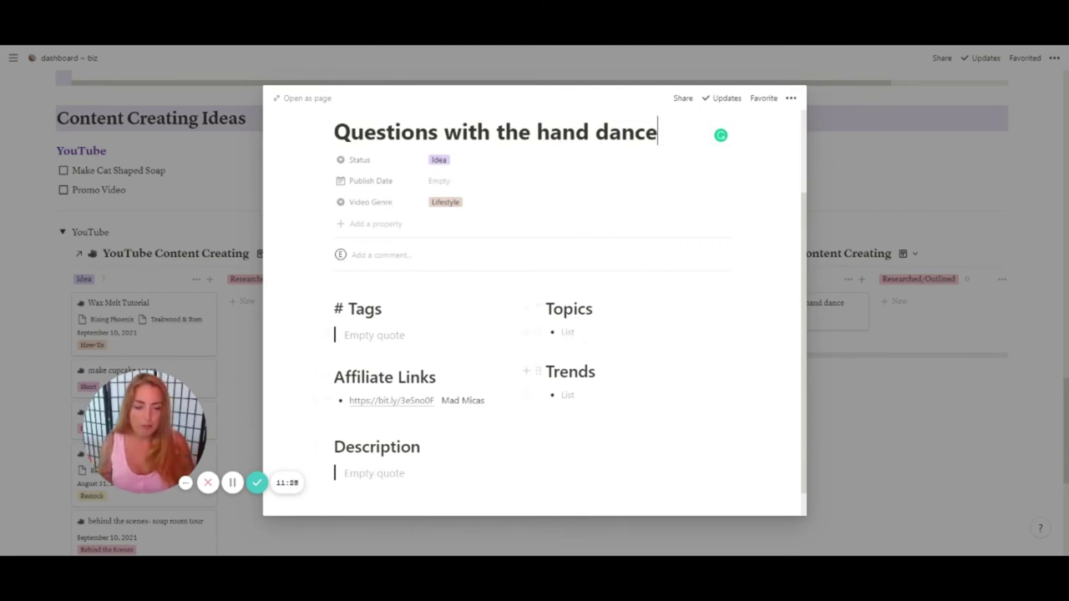
pyautogui.click(445, 202)
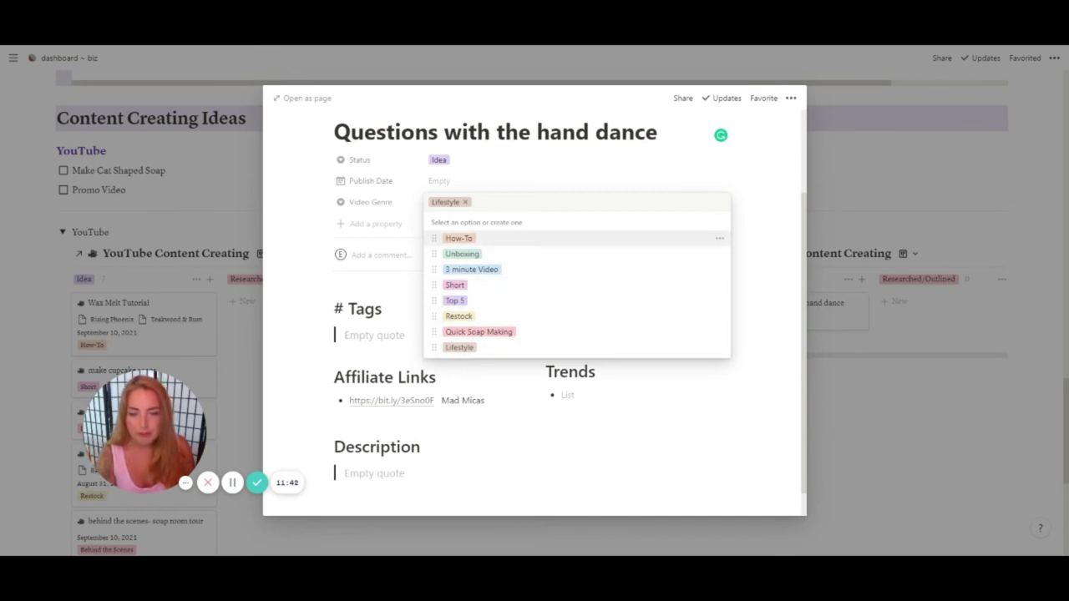
pyautogui.click(847, 155)
pyautogui.click(847, 155)
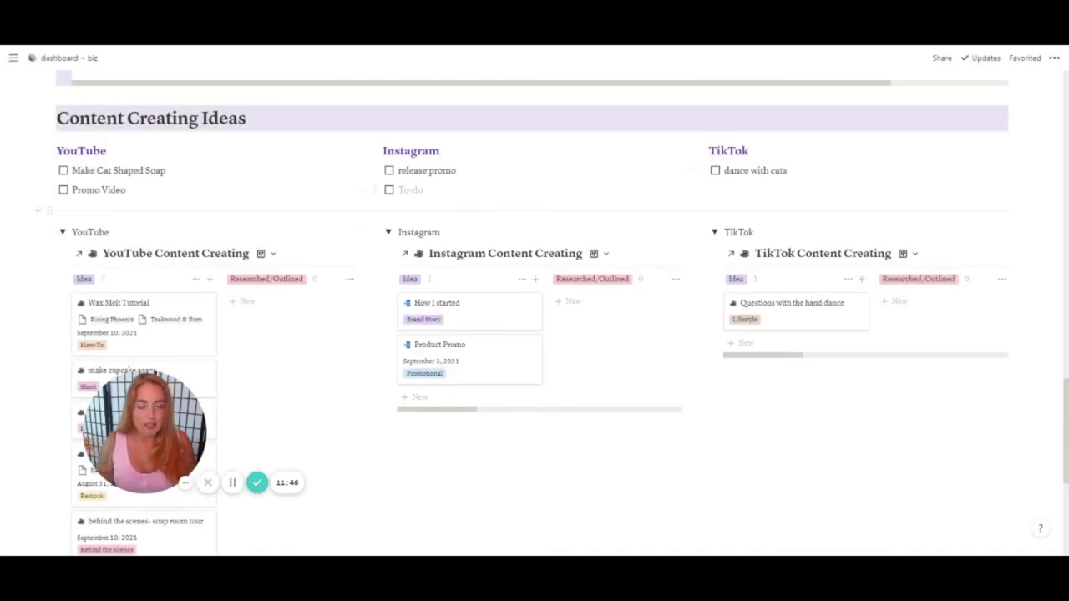
# Step: Return to the biz quick links section of the dashboard and open the Product Photos page
pyautogui.scroll(5, 430, 326)
pyautogui.scroll(5, 475, 301)
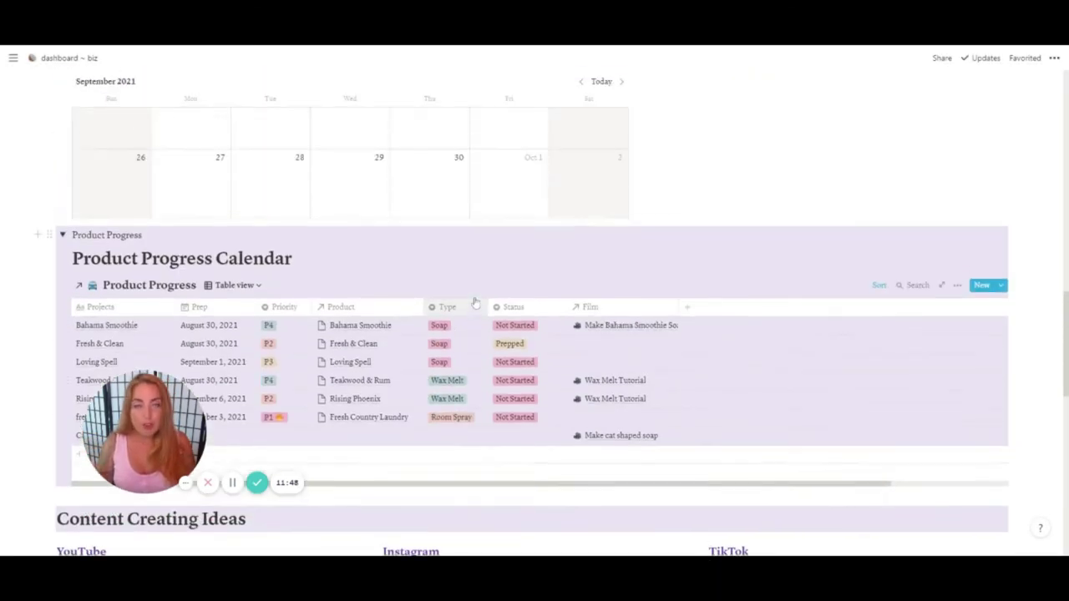
pyautogui.scroll(3, 499, 310)
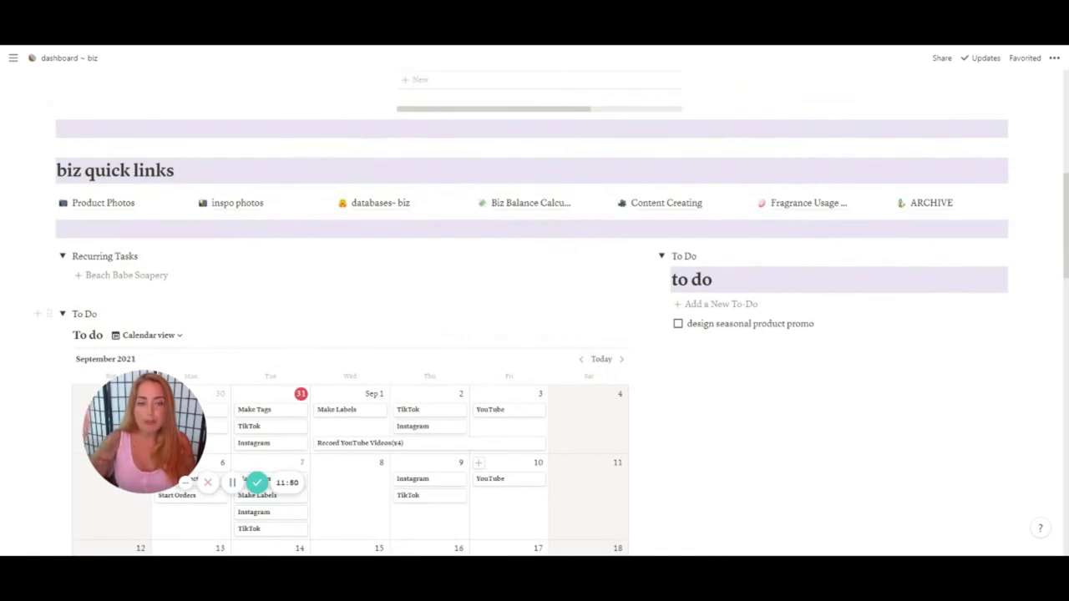
pyautogui.scroll(2, 490, 255)
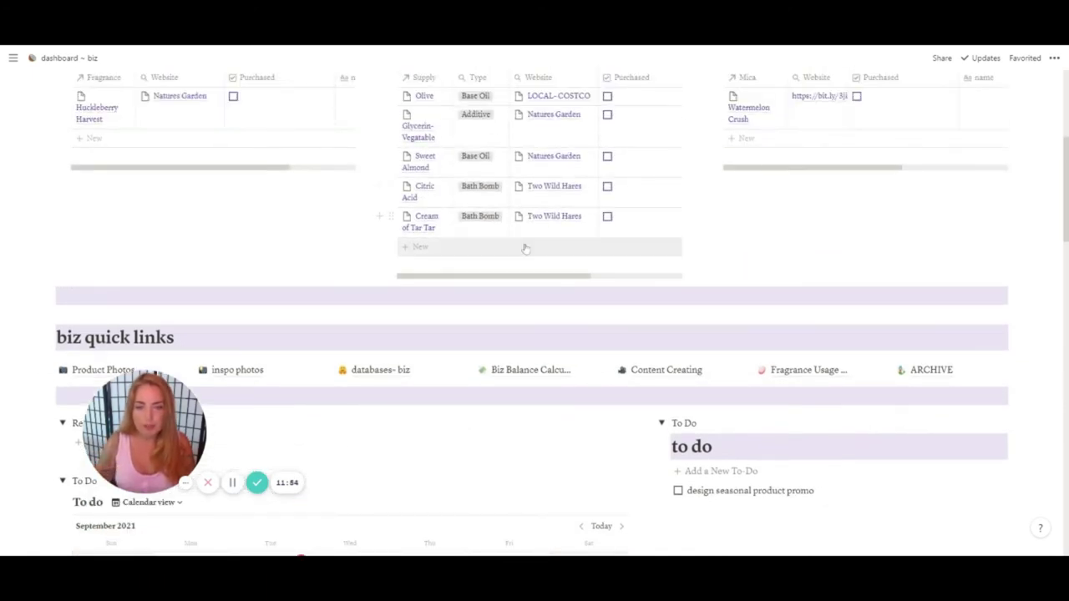
pyautogui.scroll(4, 525, 245)
pyautogui.scroll(-5, 535, 334)
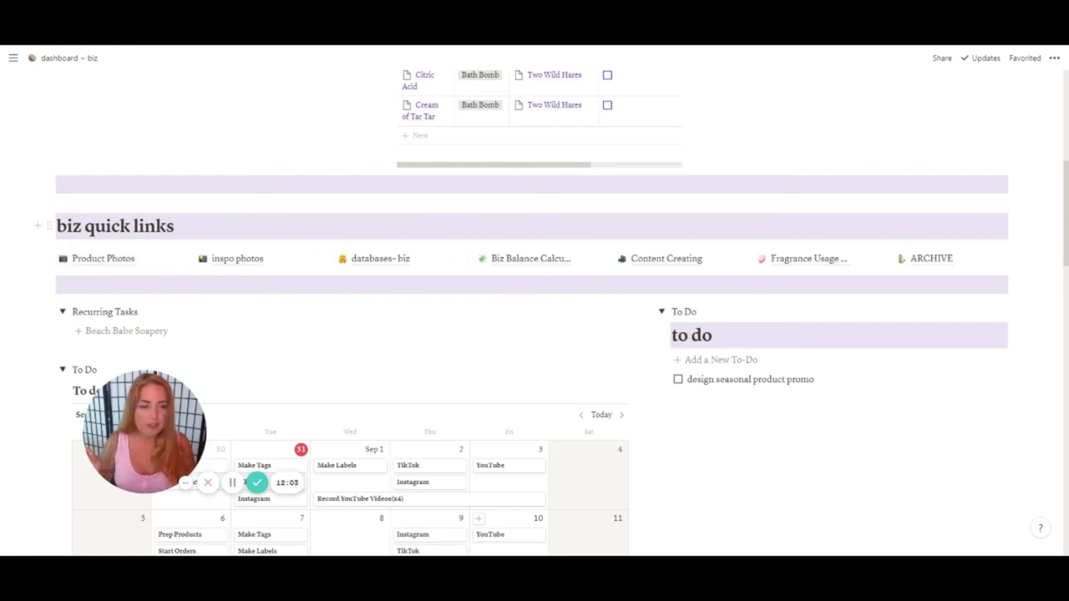
pyautogui.click(111, 261)
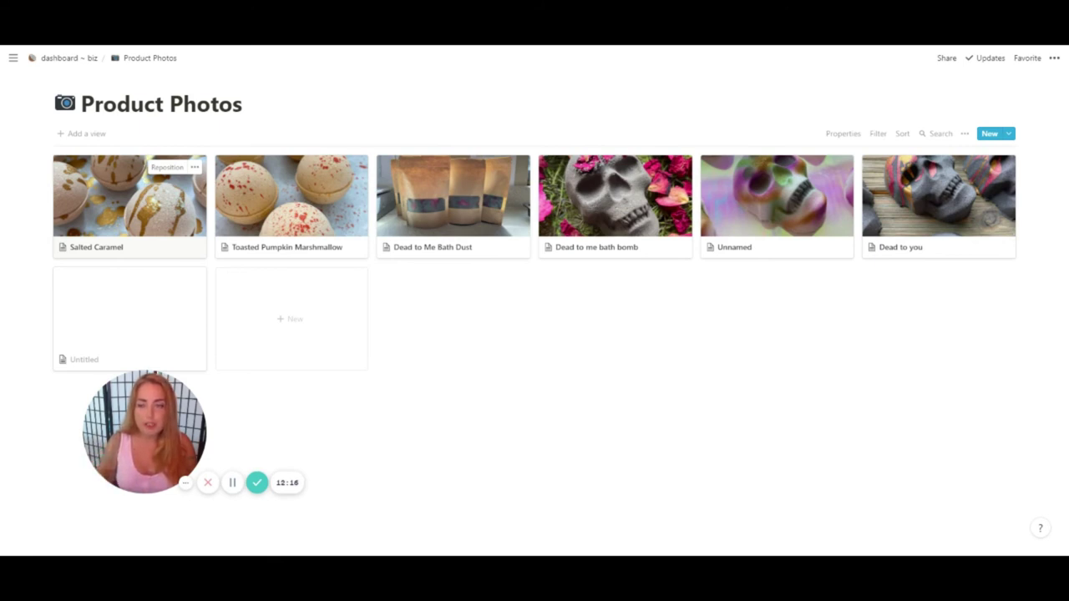
# Step: Examine the Dead to me bath bomb entry in Product Photos, including its properties and full product photo
pyautogui.click(597, 209)
pyautogui.hotkey('ctrl', 'v')
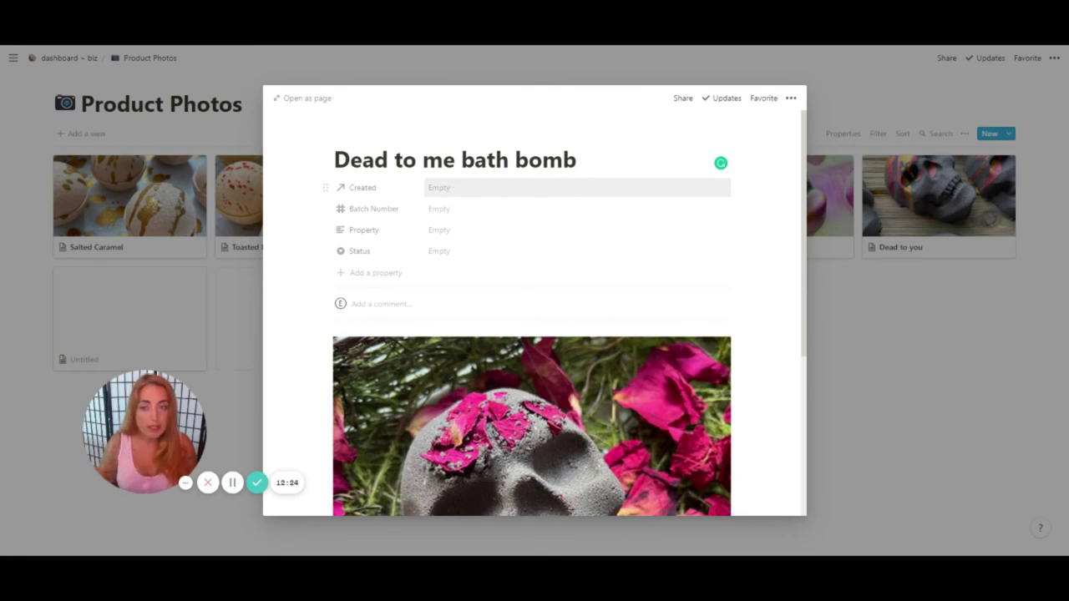
pyautogui.click(453, 238)
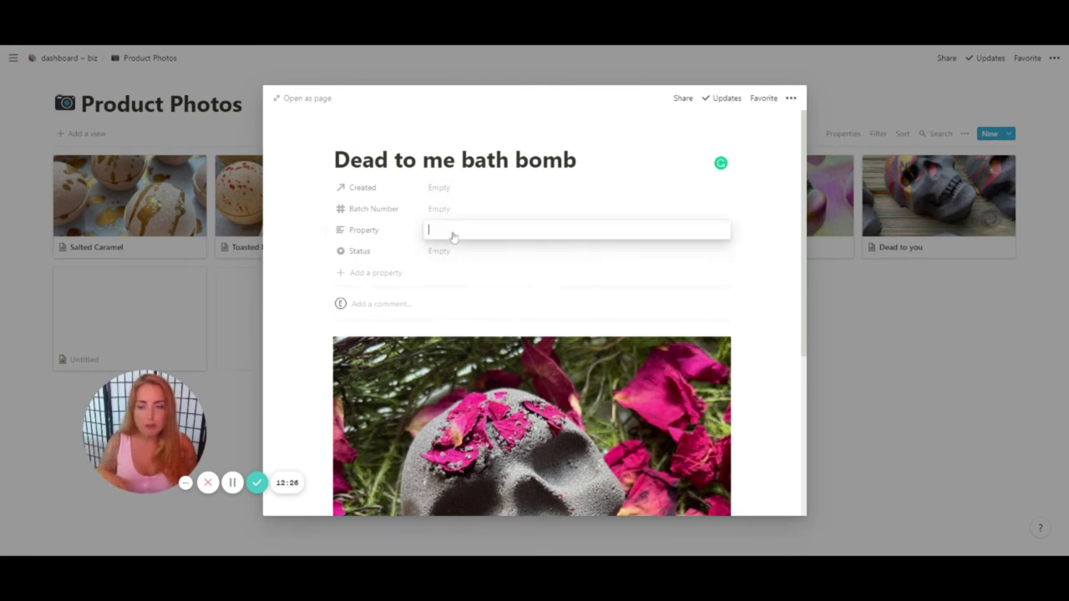
pyautogui.click(304, 249)
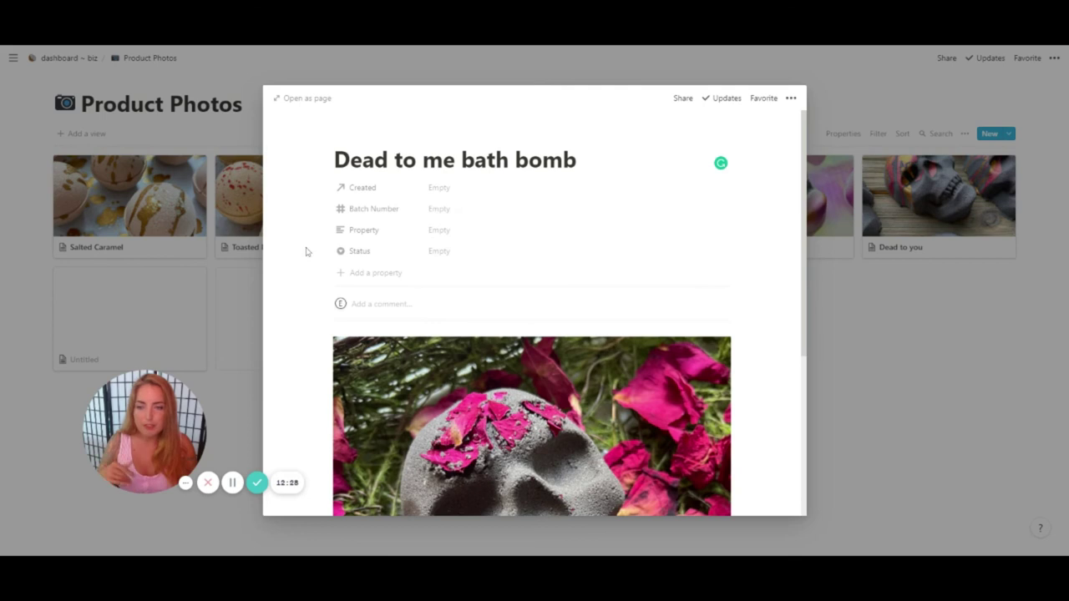
pyautogui.click(434, 254)
pyautogui.click(320, 272)
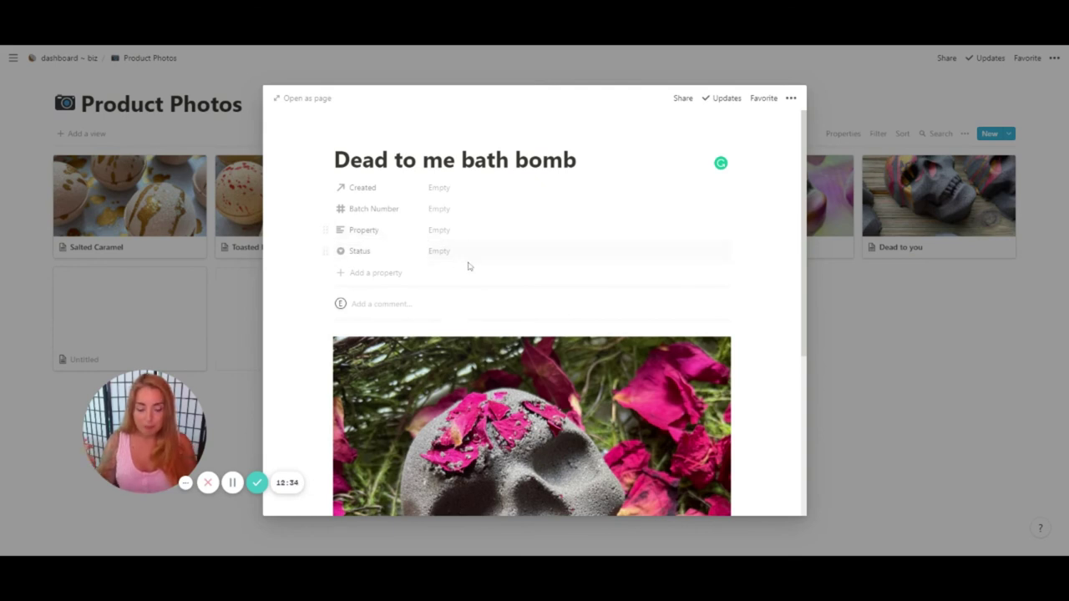
pyautogui.scroll(-5, 468, 266)
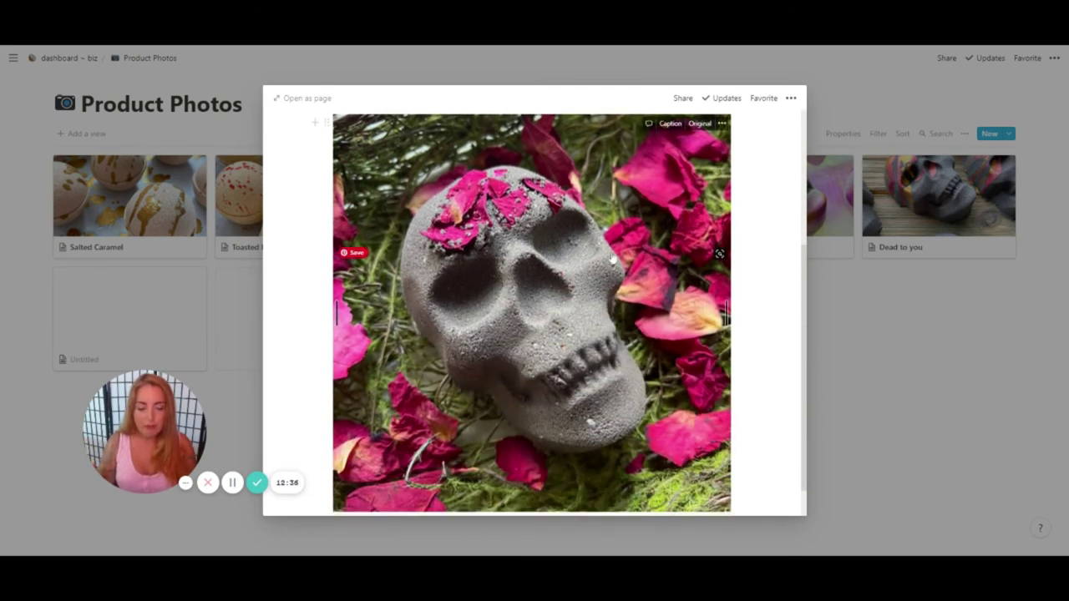
pyautogui.scroll(-1, 603, 263)
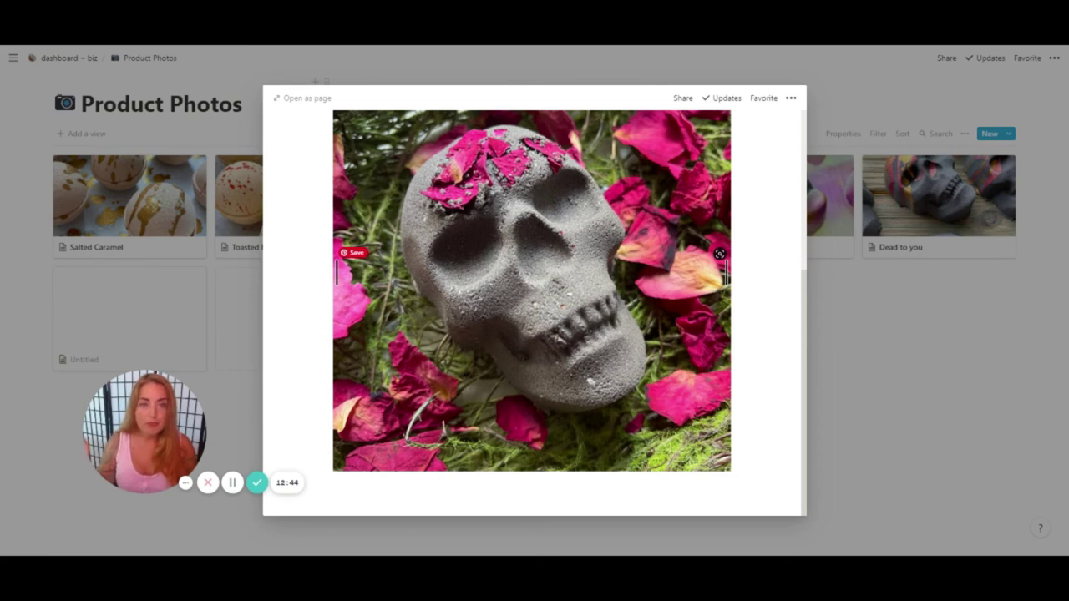
pyautogui.click(647, 74)
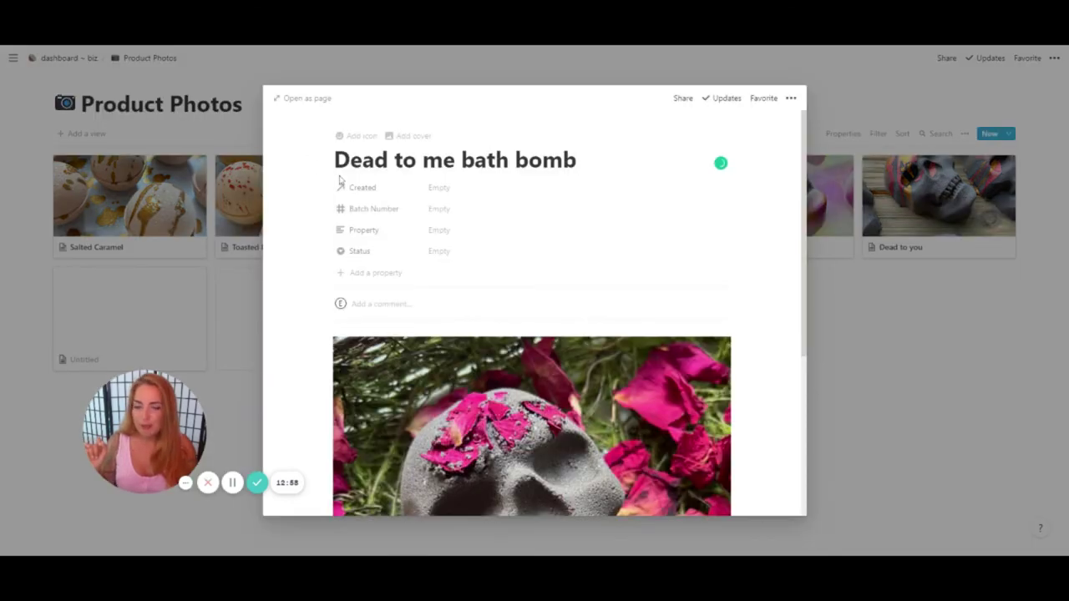
pyautogui.press('Escape')
# Step: Go back to the business dashboard and open the databases~ biz page from the quick links
pyautogui.click(58, 58)
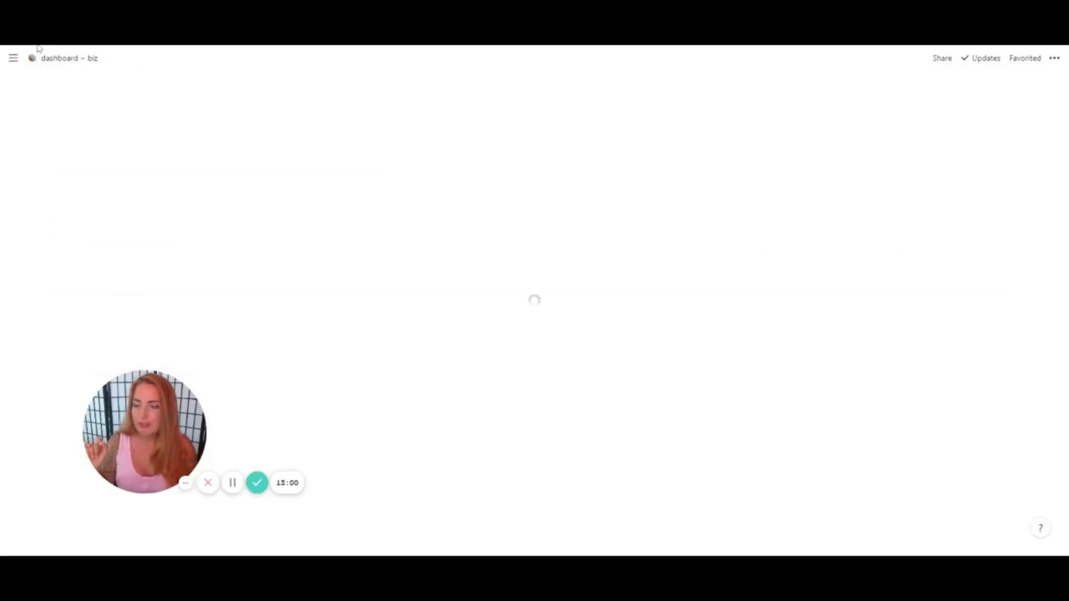
pyautogui.scroll(-3, 348, 260)
pyautogui.scroll(2, 348, 260)
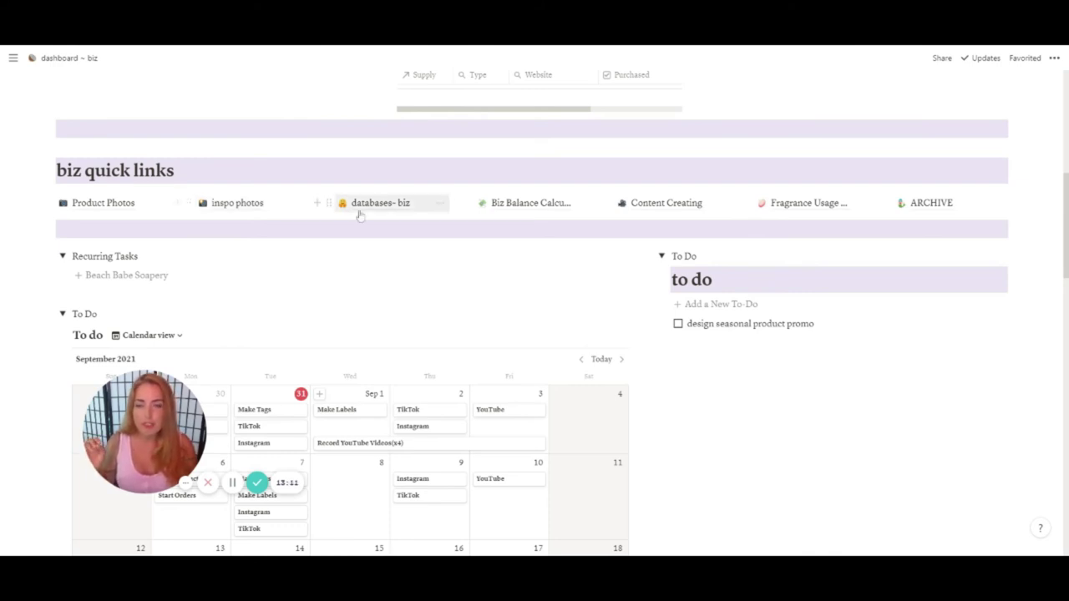
pyautogui.click(393, 210)
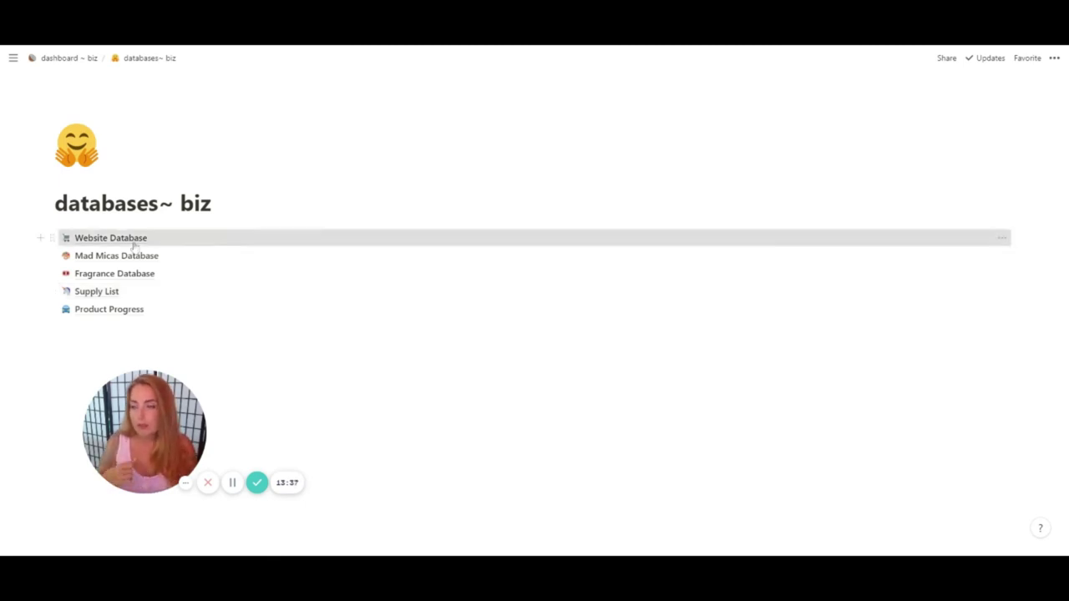
# Step: Open the Website Database and look through its list of supplier names and website addresses
pyautogui.click(134, 246)
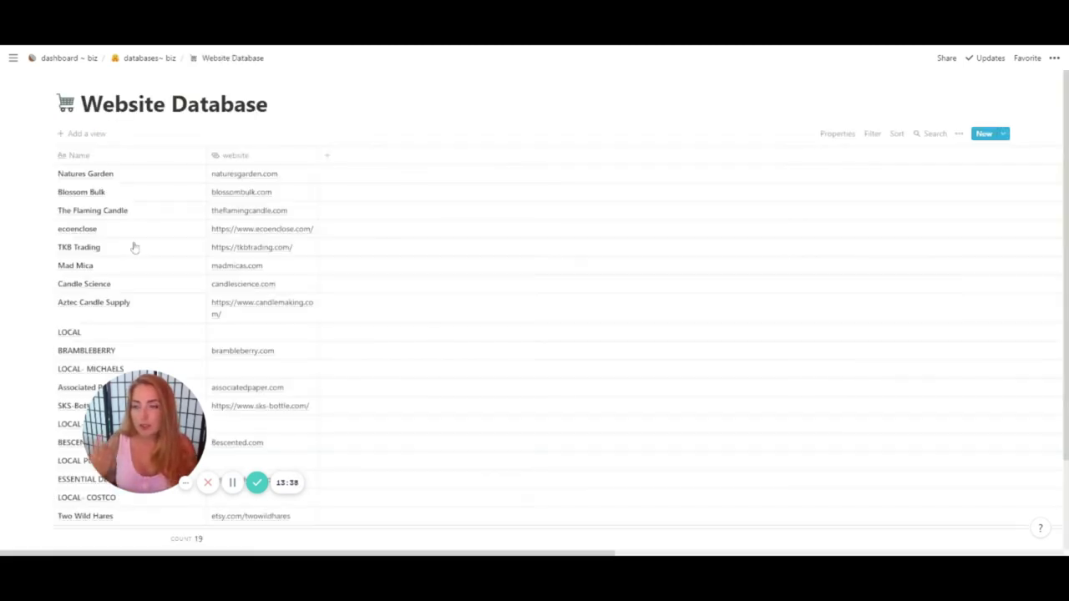
pyautogui.scroll(-3, 284, 234)
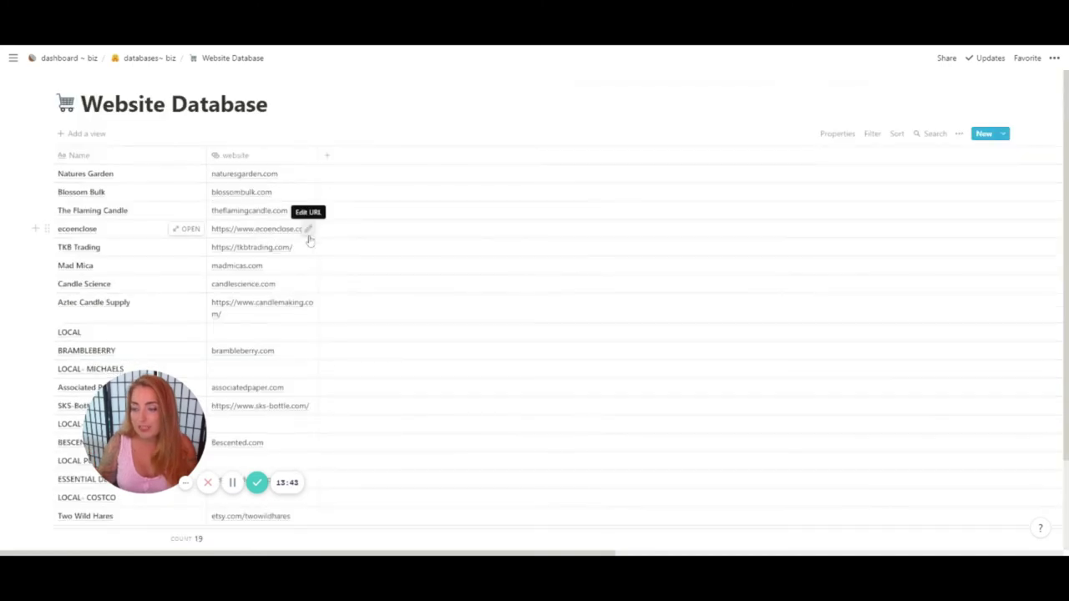
pyautogui.scroll(-3, 309, 304)
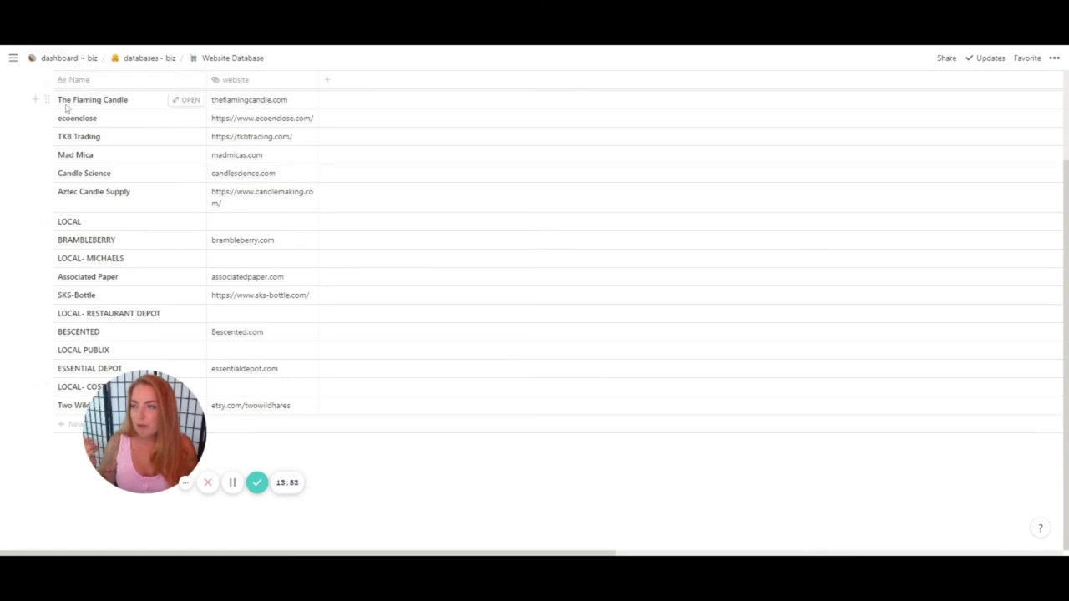
# Step: Return to databases~ biz, open the Mad Micas Database and look through its mica colors, tags, links and ingredients
pyautogui.click(149, 58)
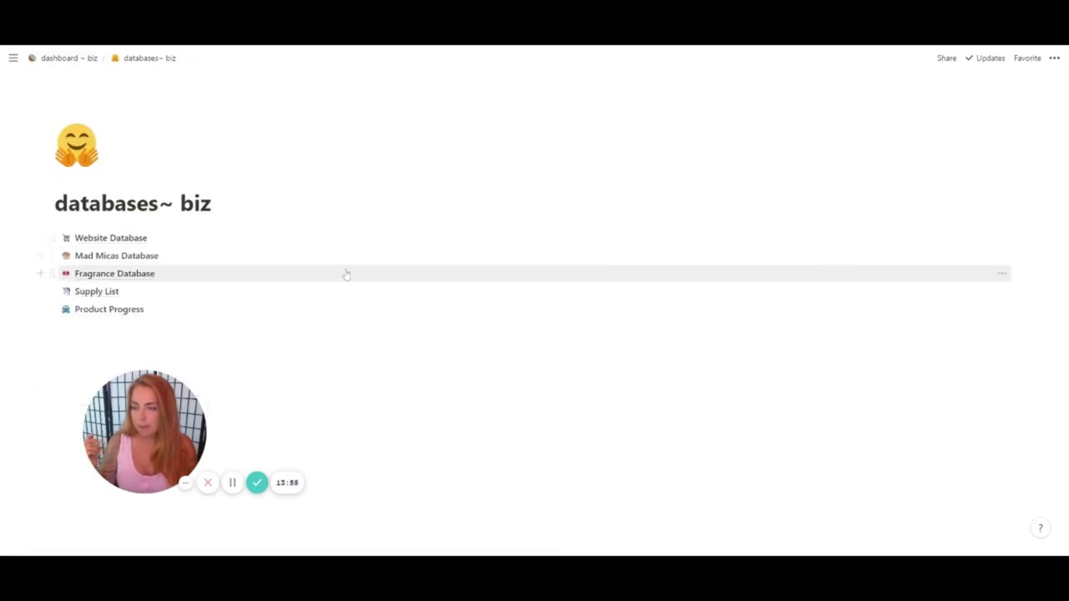
pyautogui.click(144, 263)
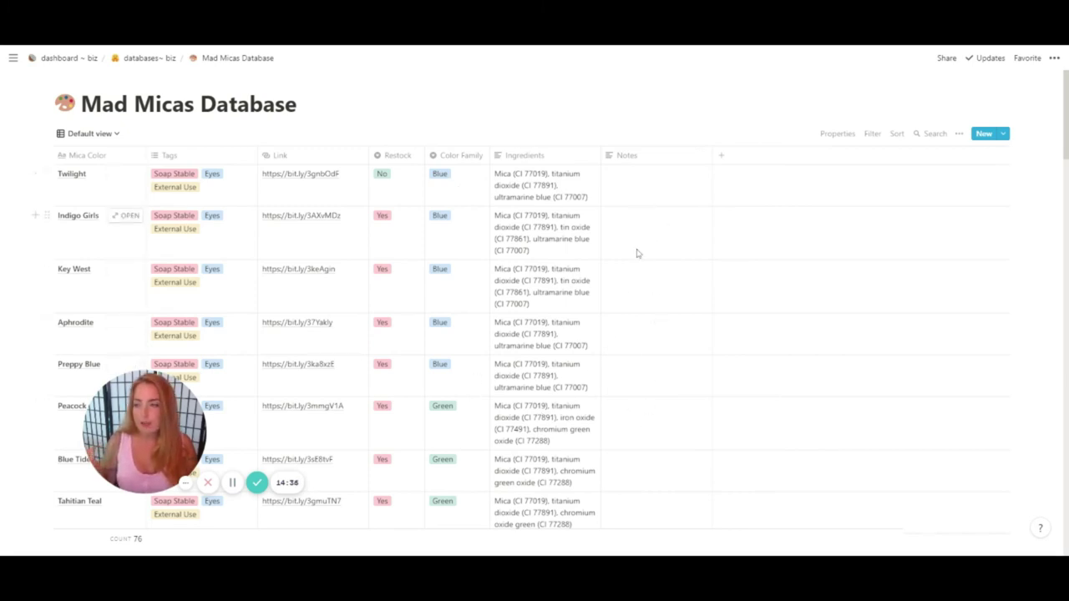
pyautogui.scroll(-5, 637, 254)
pyautogui.scroll(-8, 637, 257)
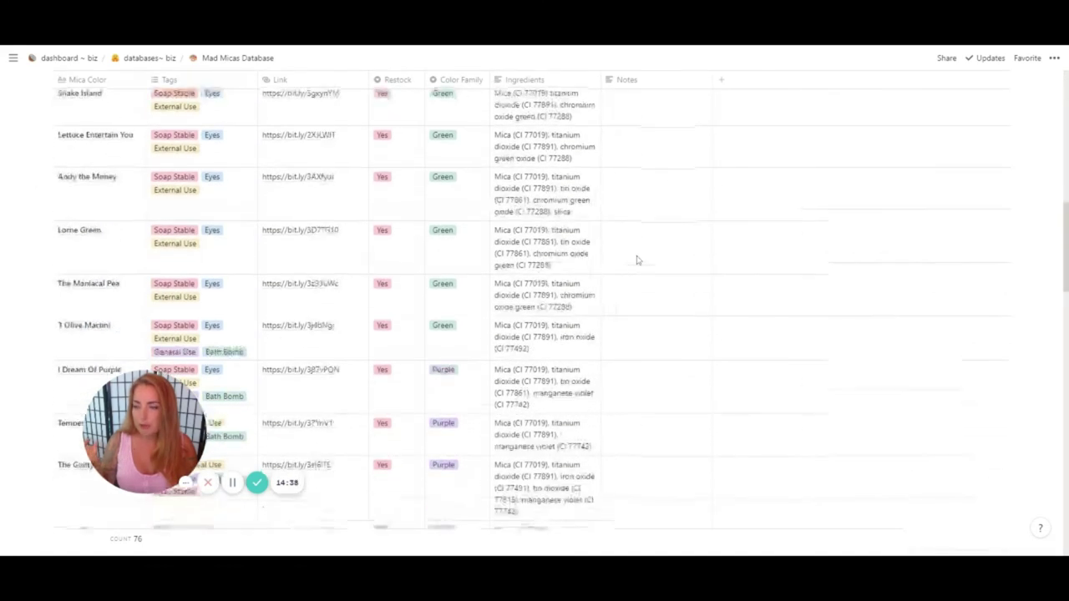
# Step: Add the note "Morphs to orange then back to yellow" to the Taxi Cab mica in the Mad Micas Database
pyautogui.scroll(-5, 636, 260)
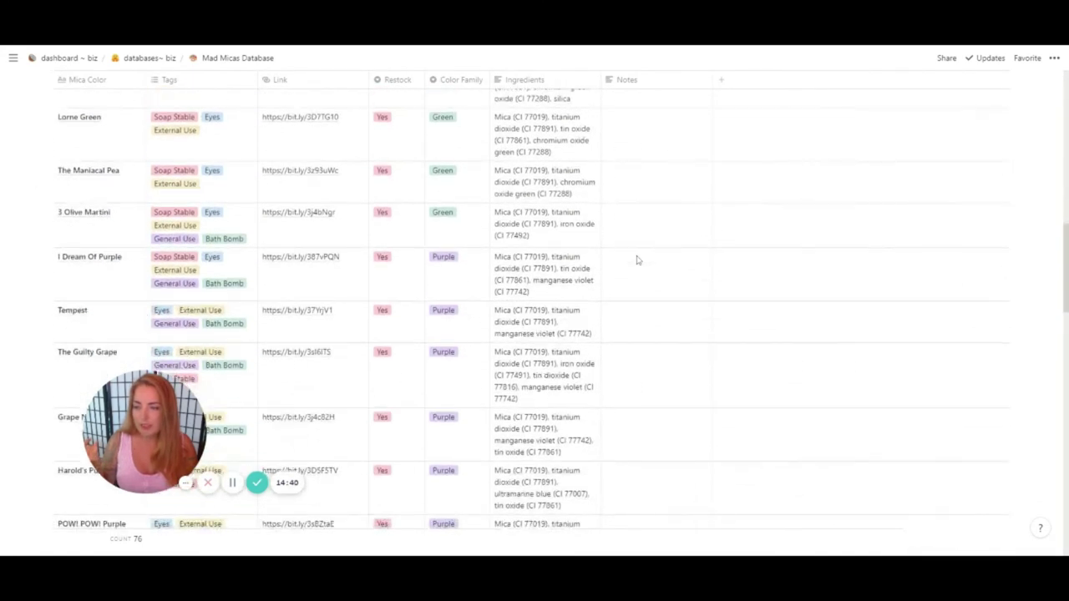
pyautogui.scroll(-10, 636, 259)
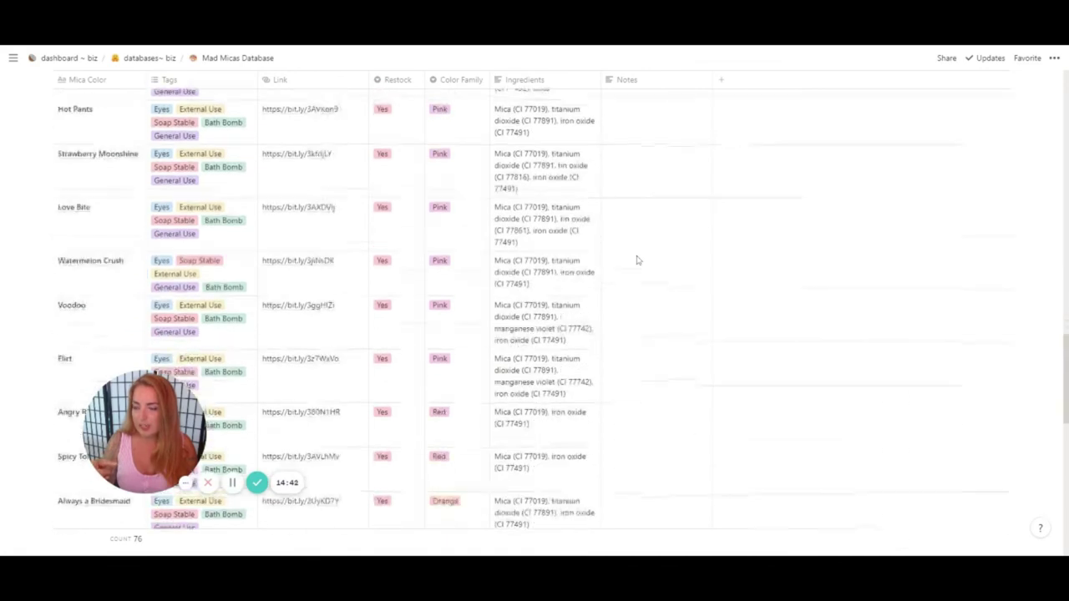
pyautogui.scroll(-6, 637, 259)
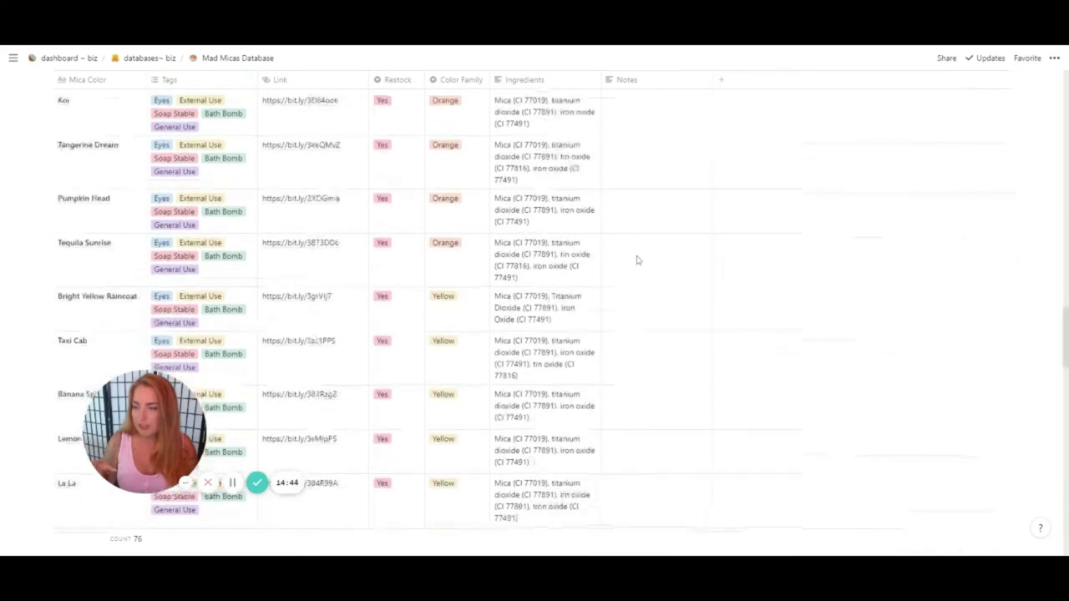
pyautogui.click(659, 244)
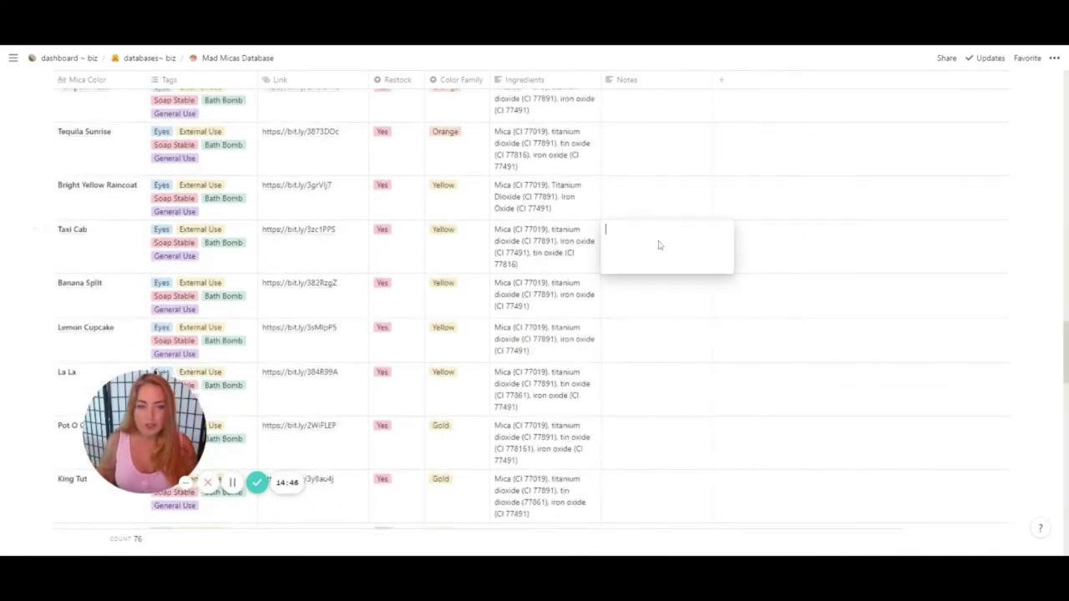
pyautogui.write('MOrp')
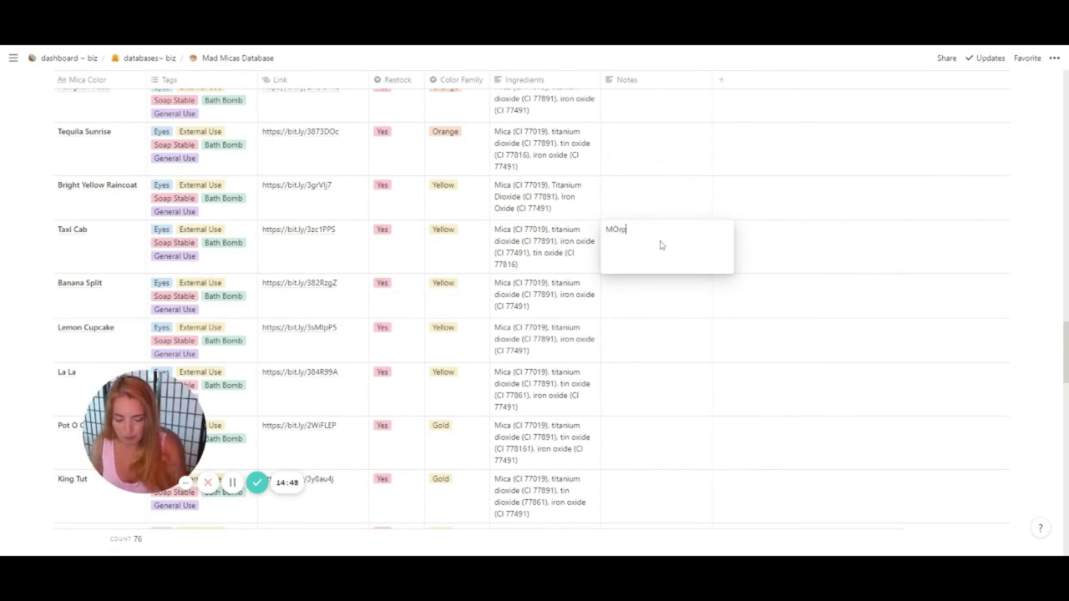
pyautogui.write('hs to ora')
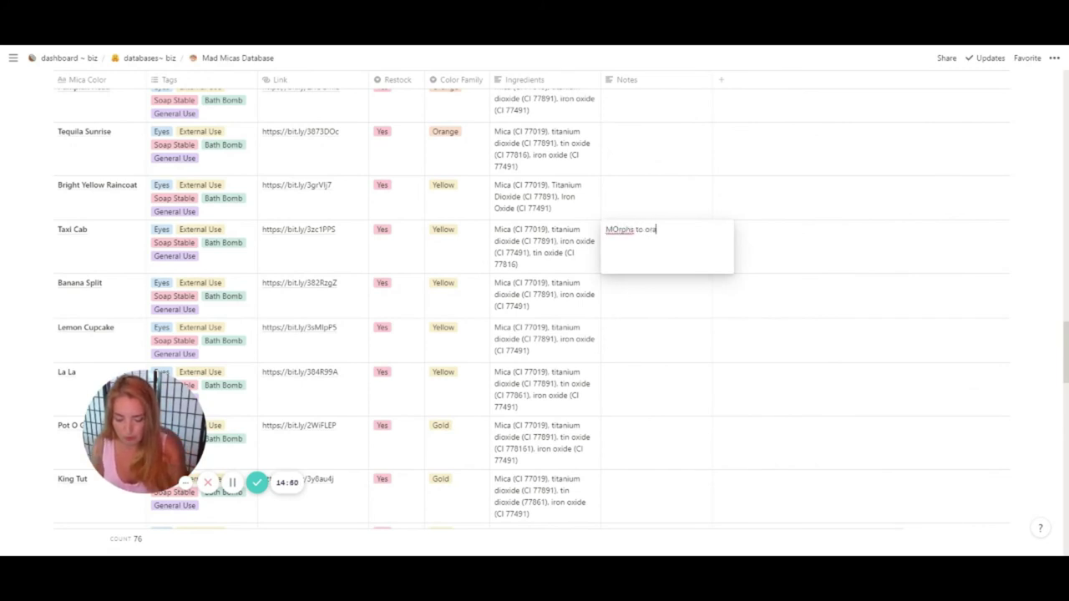
pyautogui.write('nge th')
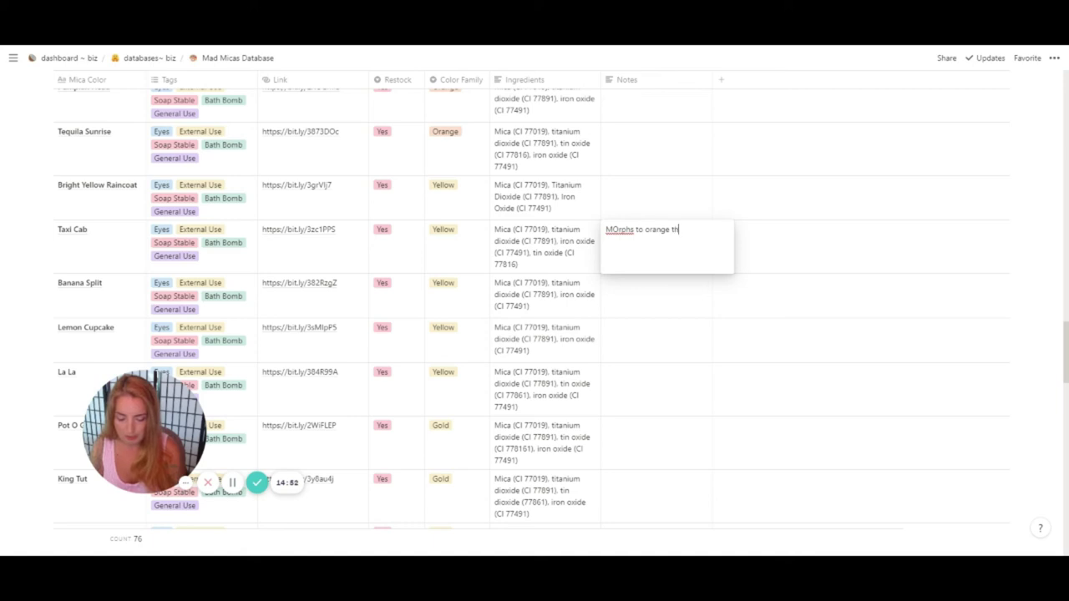
pyautogui.write('en back to yellow')
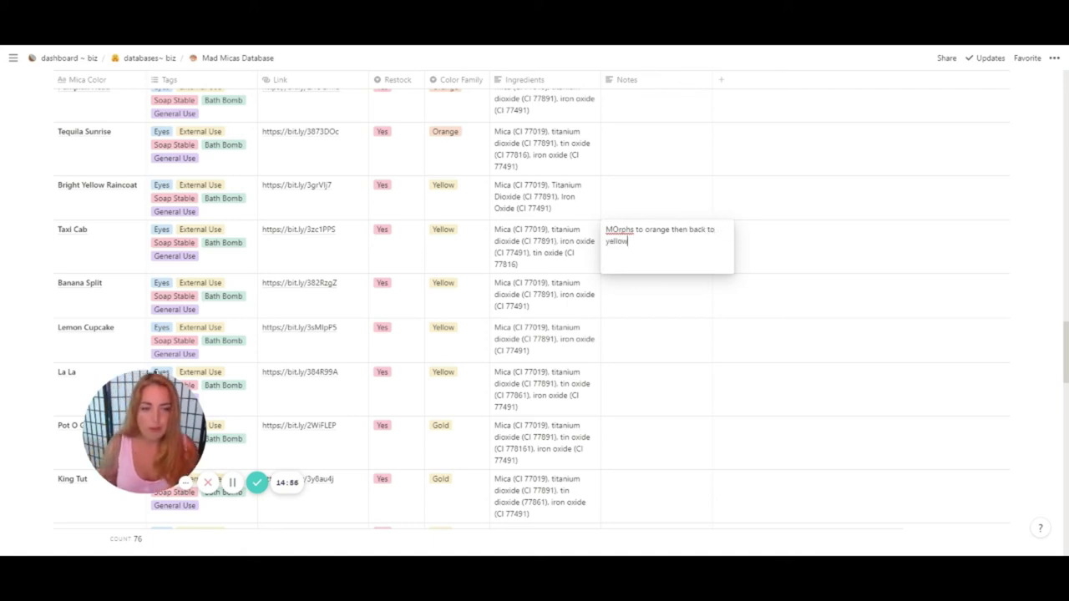
pyautogui.moveTo(613, 229); pyautogui.dragTo(620, 229)
pyautogui.write('o')
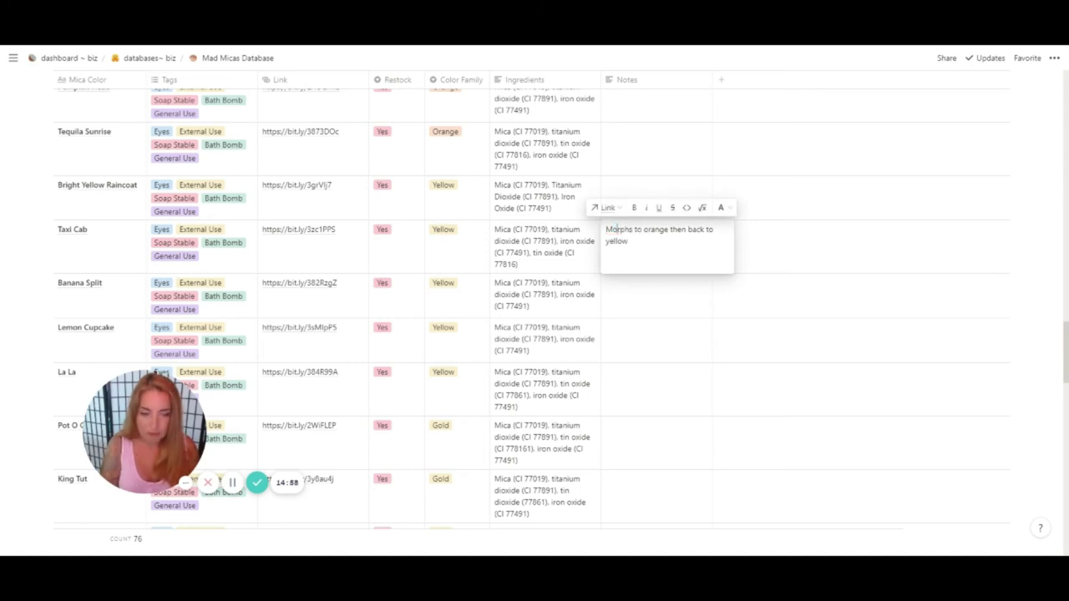
pyautogui.press('Escape')
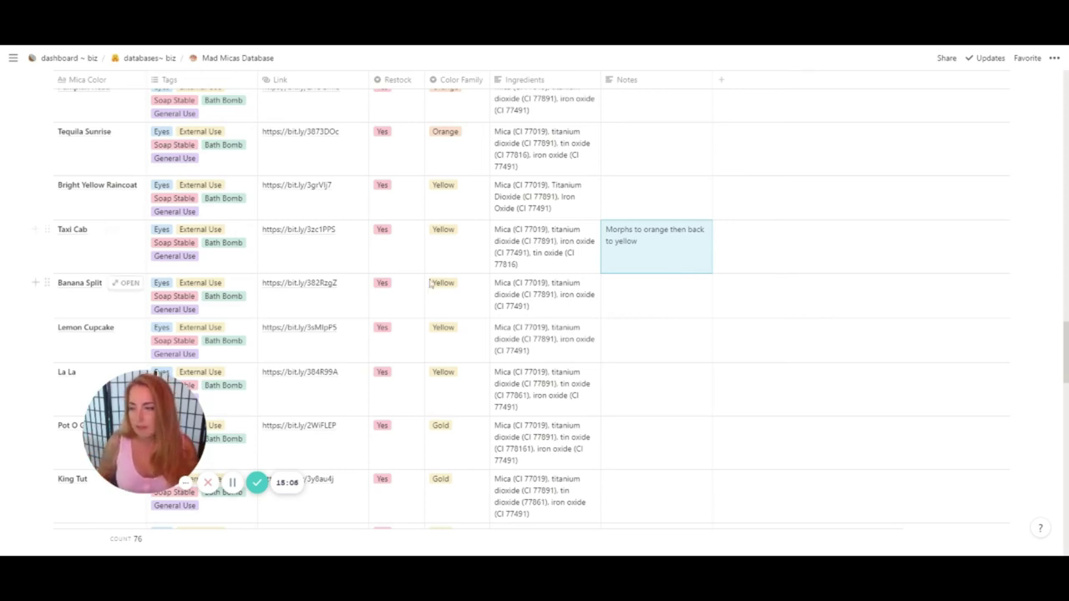
# Step: Go back to the databases~ biz page and open the Fragrance Database
pyautogui.scroll(2, 427, 282)
pyautogui.scroll(15, 387, 269)
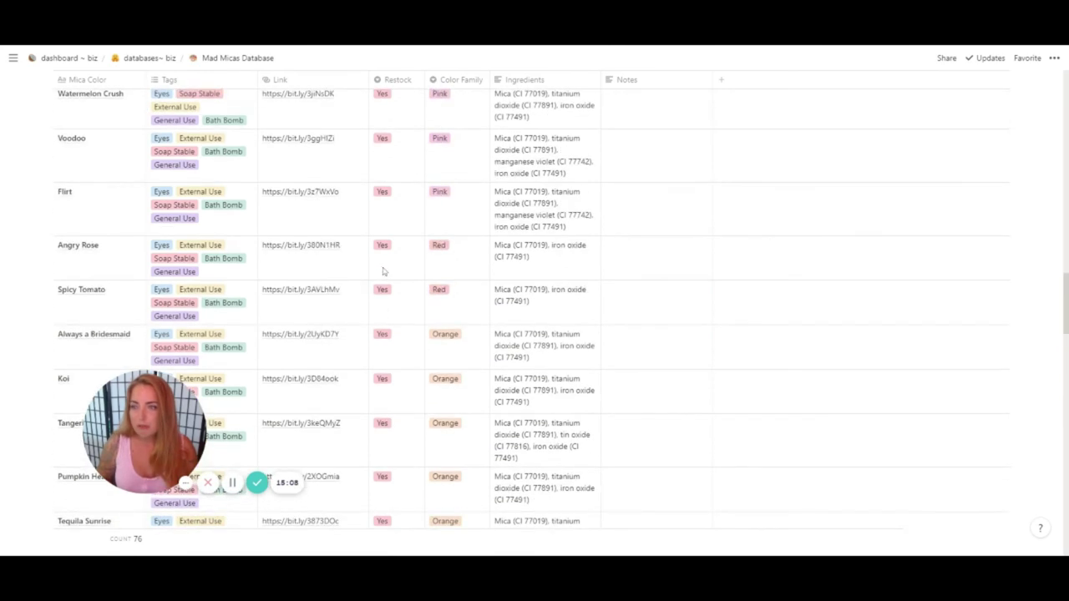
pyautogui.click(146, 59)
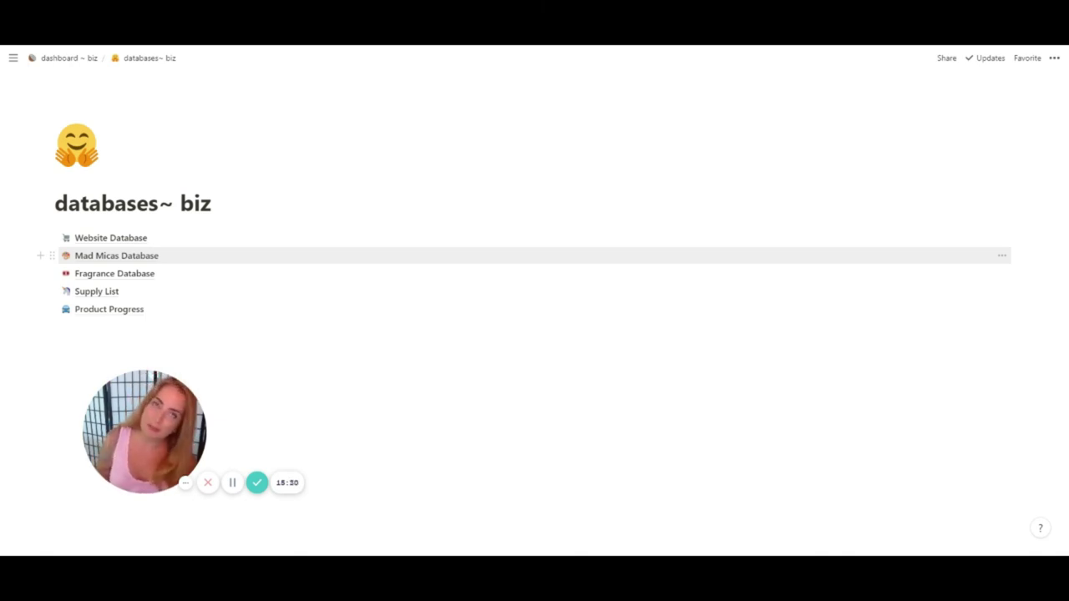
pyautogui.click(145, 275)
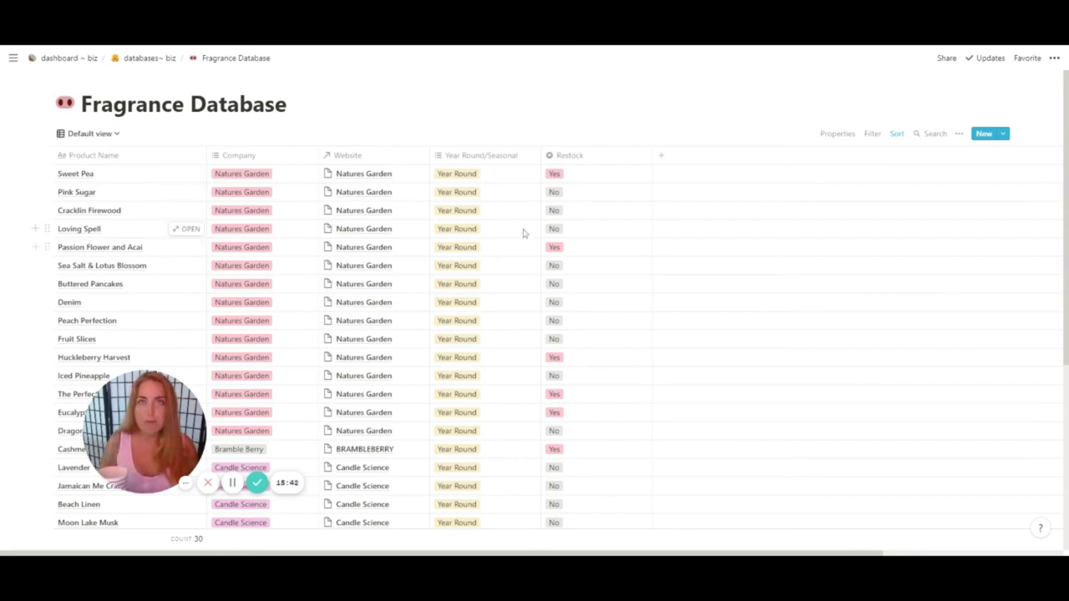
# Step: Look through the fragrance list, including each product's company, website, year-round or seasonal tag and restock status
pyautogui.scroll(-1, 345, 242)
pyautogui.scroll(-4, 340, 247)
pyautogui.scroll(5, 341, 246)
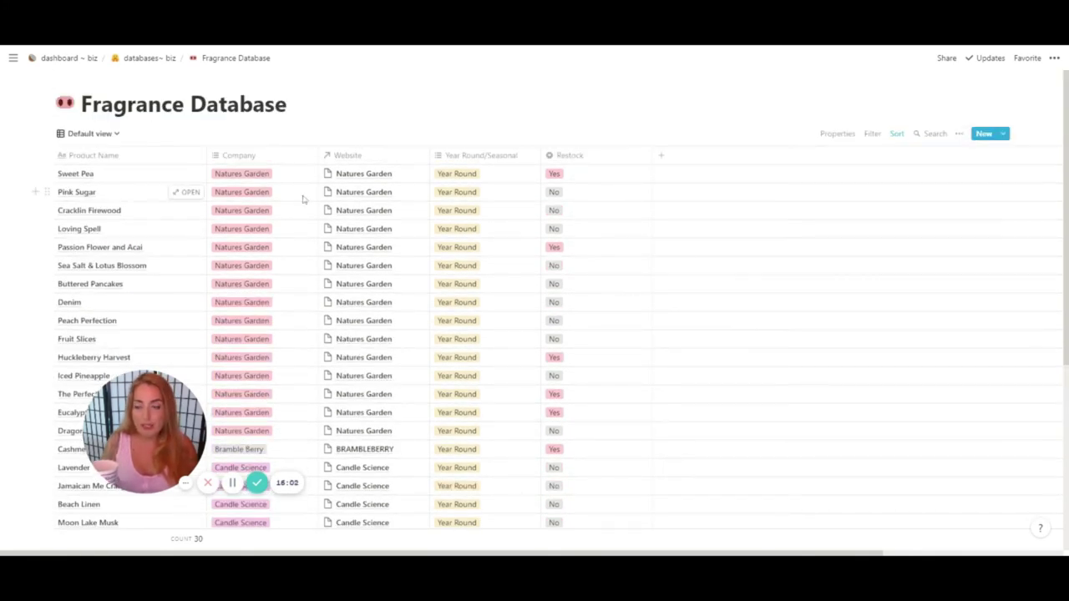
pyautogui.scroll(-5, 318, 268)
pyautogui.scroll(5, 295, 296)
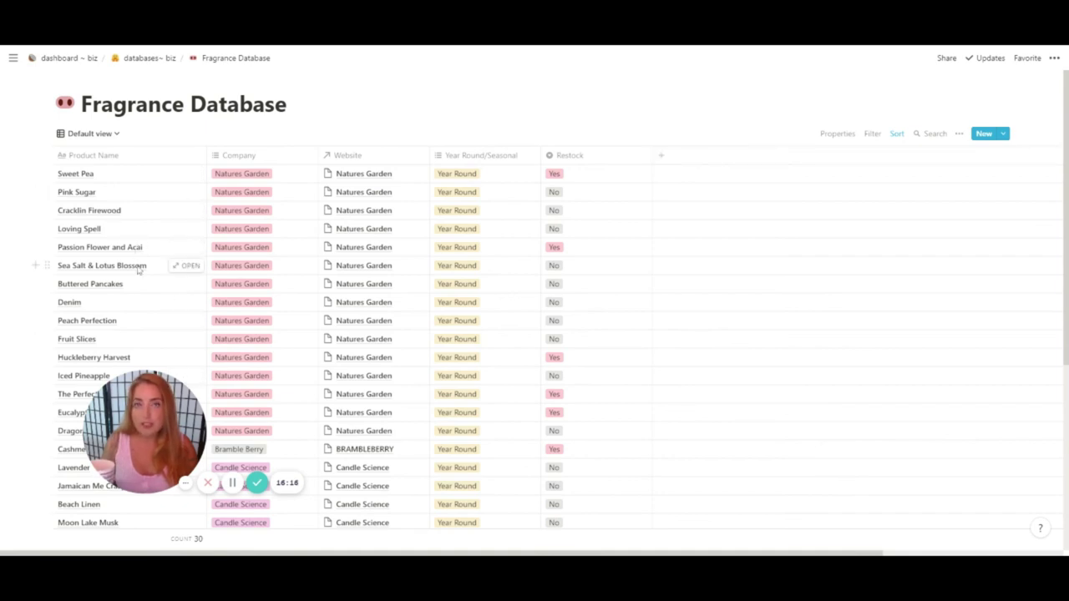
pyautogui.scroll(-1, 138, 269)
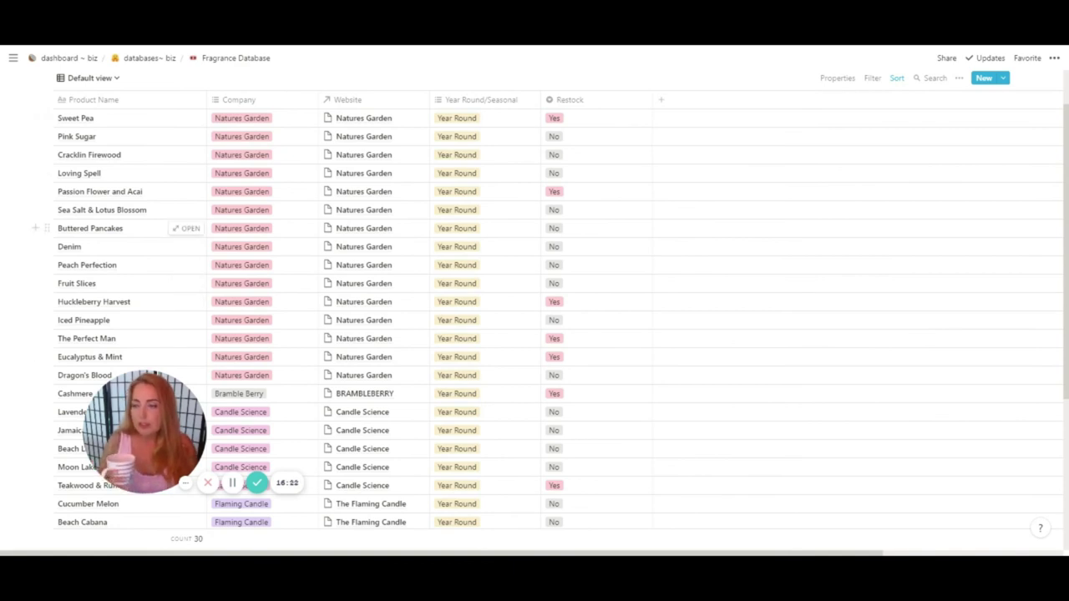
pyautogui.scroll(-5, 117, 222)
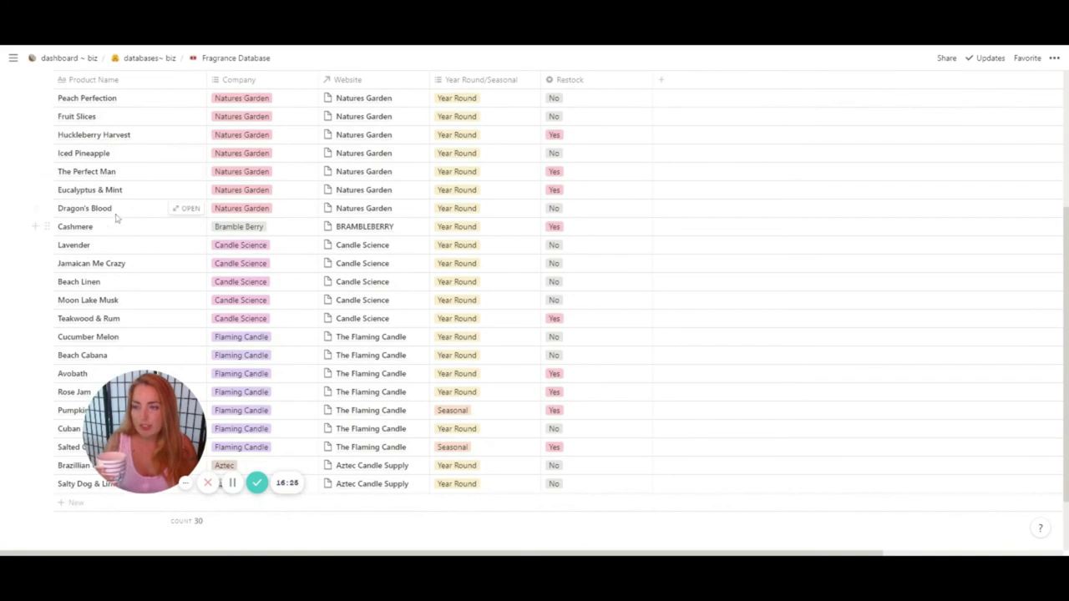
pyautogui.scroll(4, 117, 219)
pyautogui.scroll(3, 114, 281)
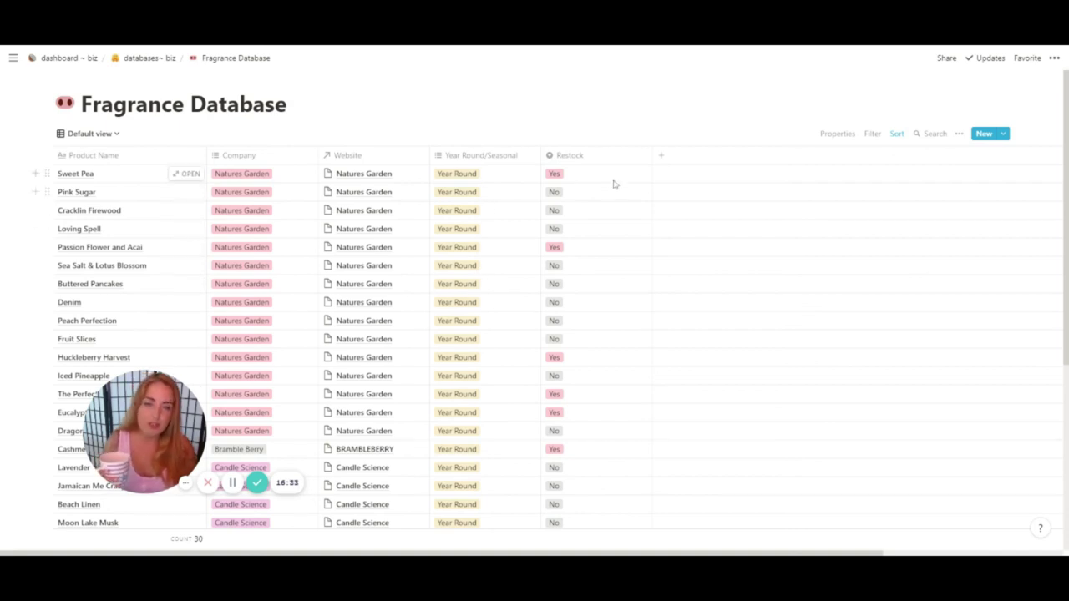
pyautogui.scroll(-3, 576, 342)
pyautogui.scroll(3, 574, 336)
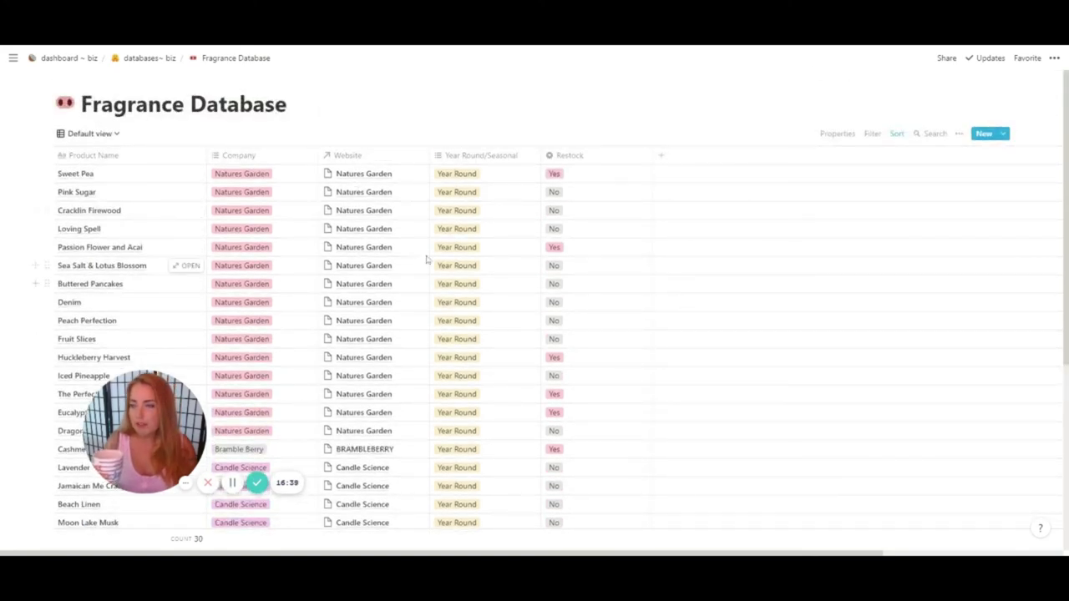
# Step: Return to databases~ biz, open the Supply List and look through its supplies, types and supplier websites
pyautogui.click(149, 58)
pyautogui.click(97, 292)
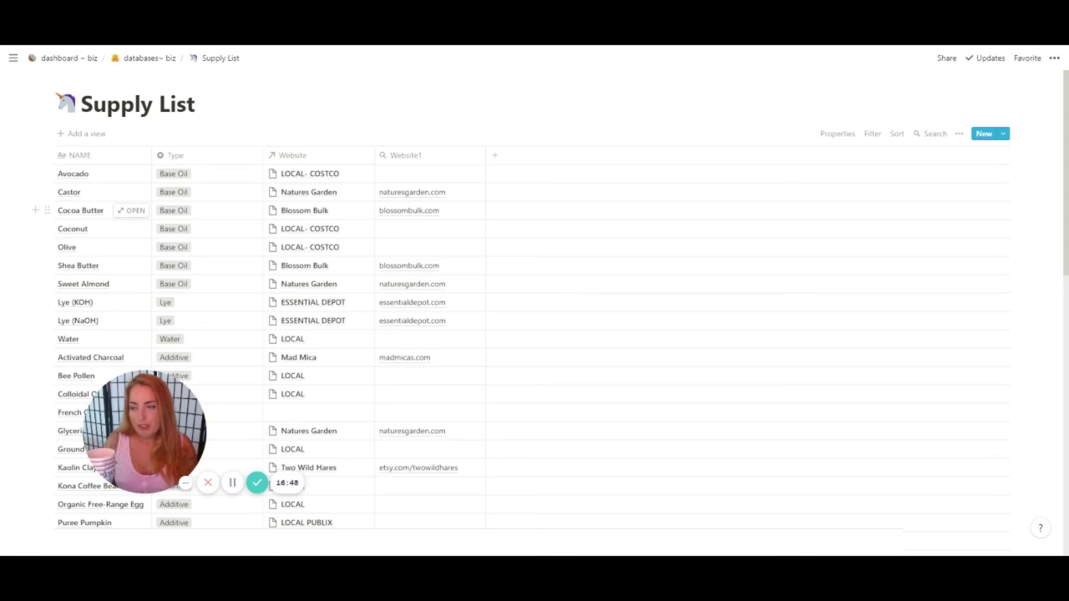
pyautogui.scroll(-15, 83, 211)
pyautogui.scroll(-3, 534, 300)
pyautogui.scroll(20, 535, 300)
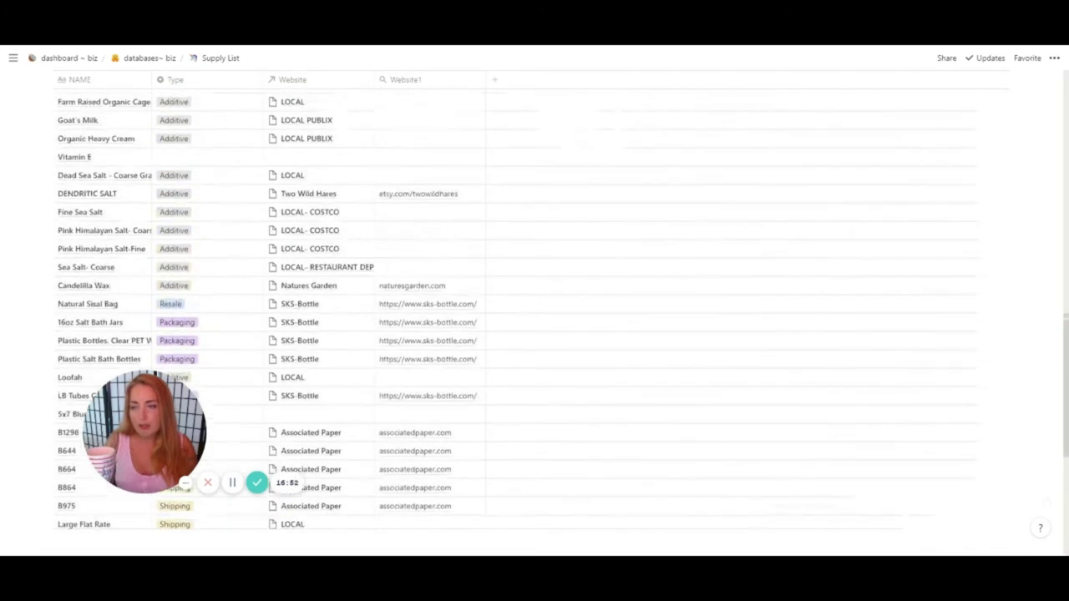
pyautogui.scroll(3, 534, 301)
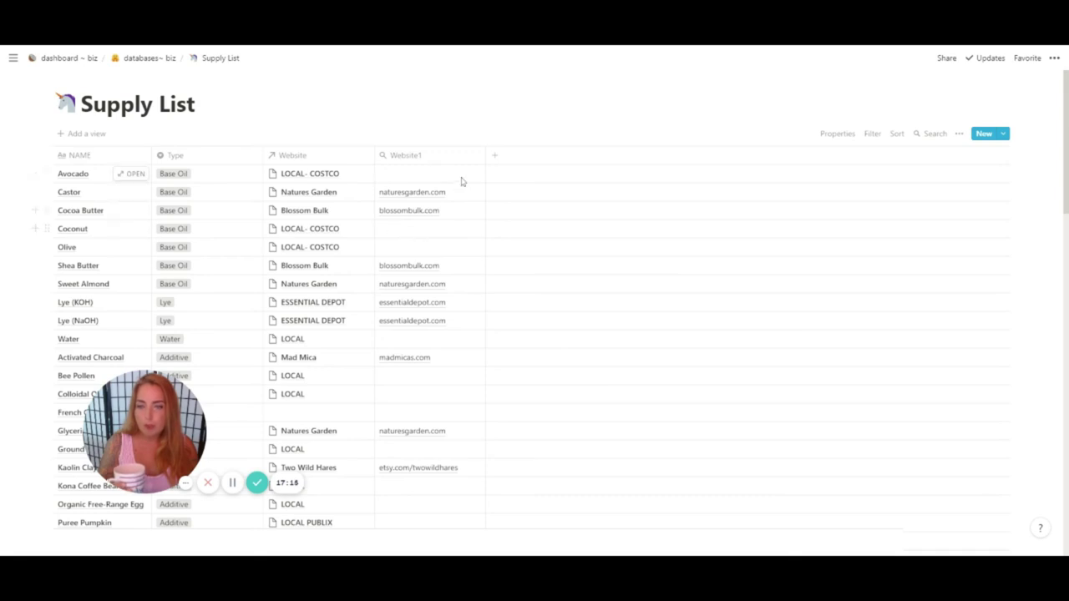
pyautogui.scroll(-5, 442, 194)
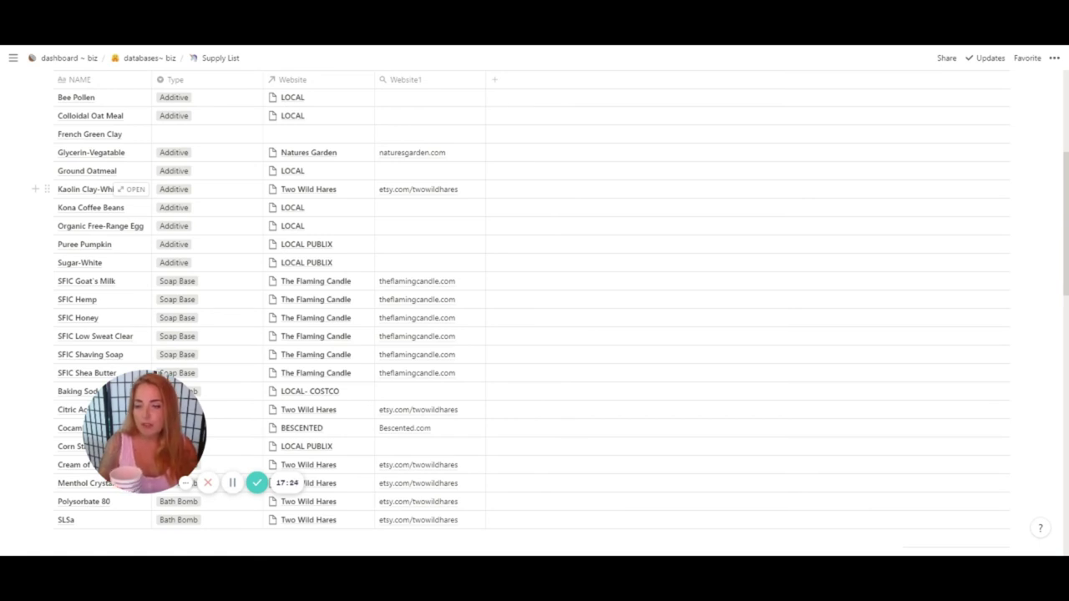
pyautogui.scroll(-10, 434, 233)
pyautogui.scroll(5, 433, 233)
pyautogui.scroll(10, 433, 233)
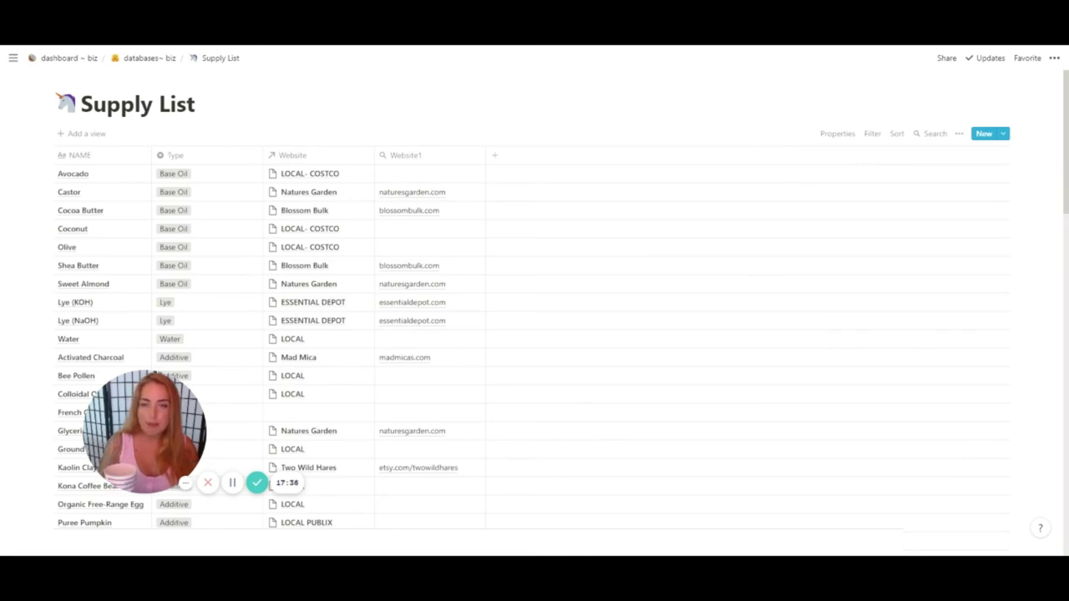
# Step: In the Product Progress database, set the Cat Shaped Soap project's prep date to September 9, 2021 and its priority to P4
pyautogui.hotkey('ctrl', '[')
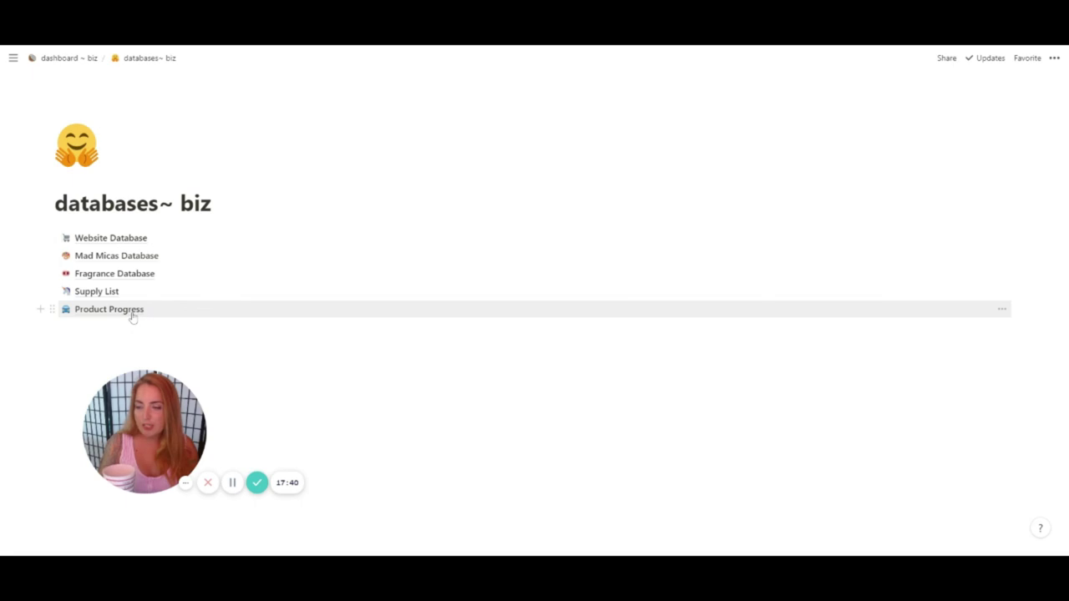
pyautogui.click(131, 310)
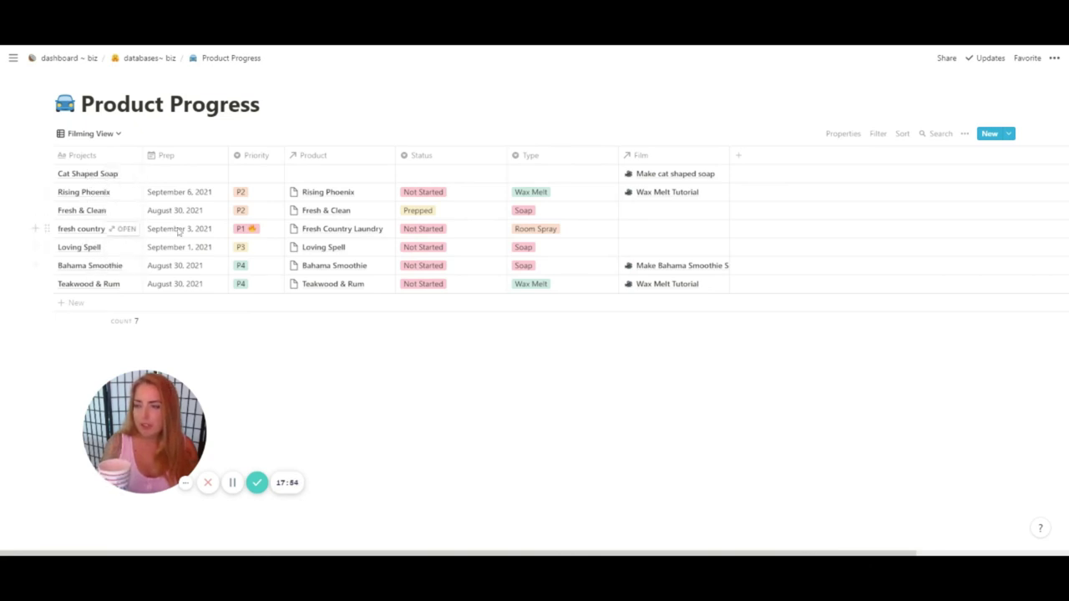
pyautogui.click(177, 177)
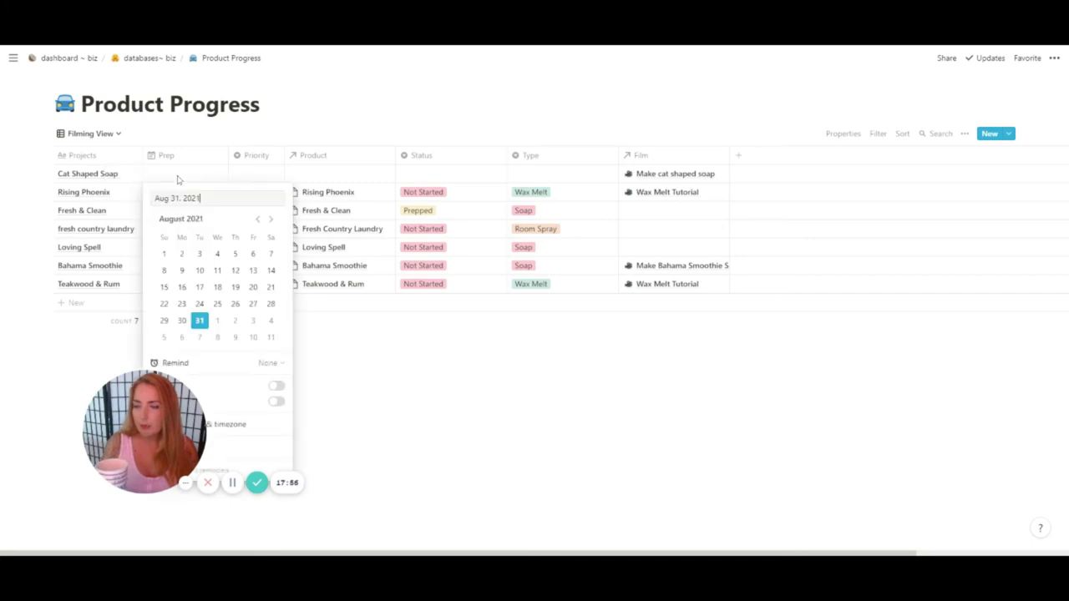
pyautogui.click(235, 339)
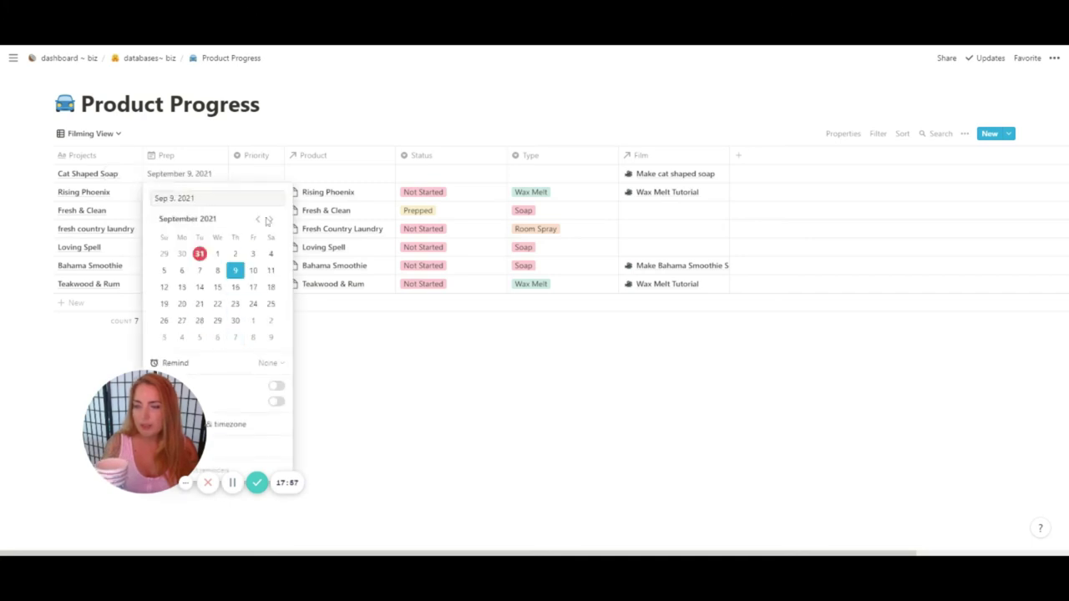
pyautogui.click(255, 178)
pyautogui.click(255, 177)
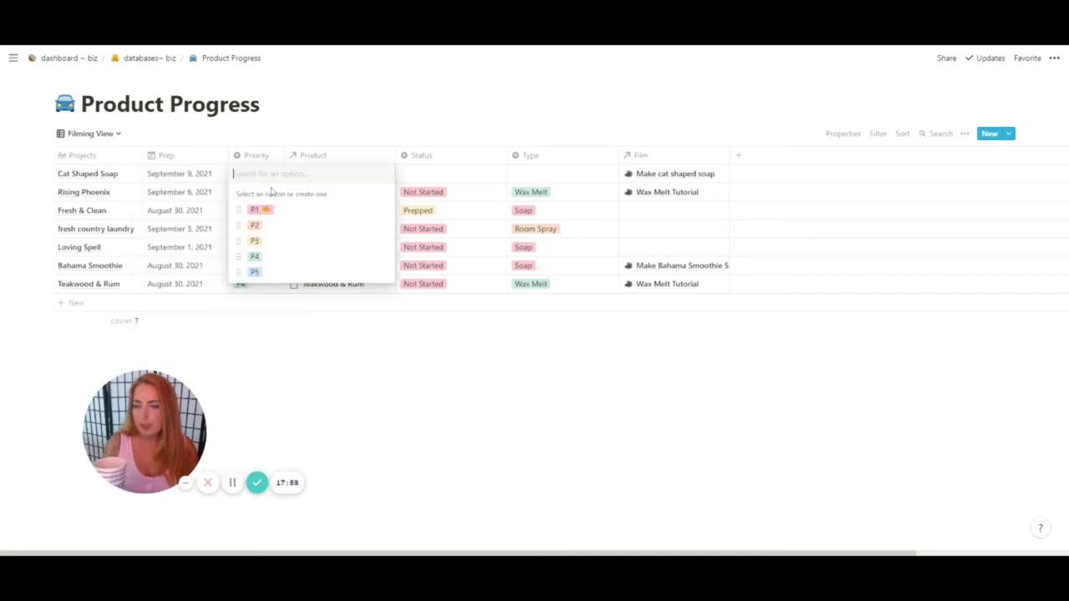
pyautogui.click(269, 256)
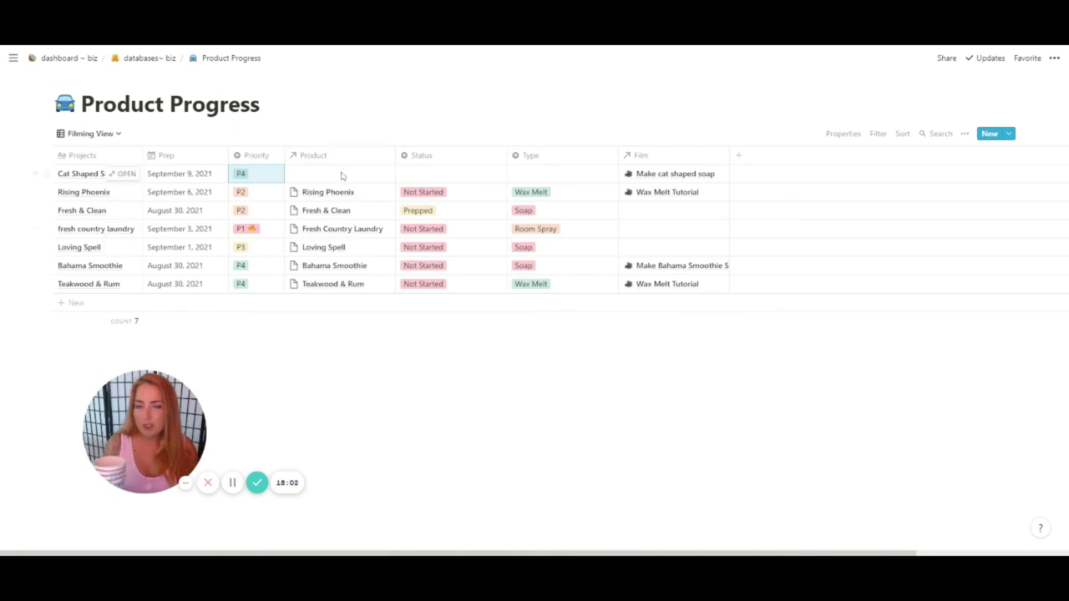
# Step: Set the Cat Shaped Soap project's status to Not Started and its type to Soap
pyautogui.click(460, 172)
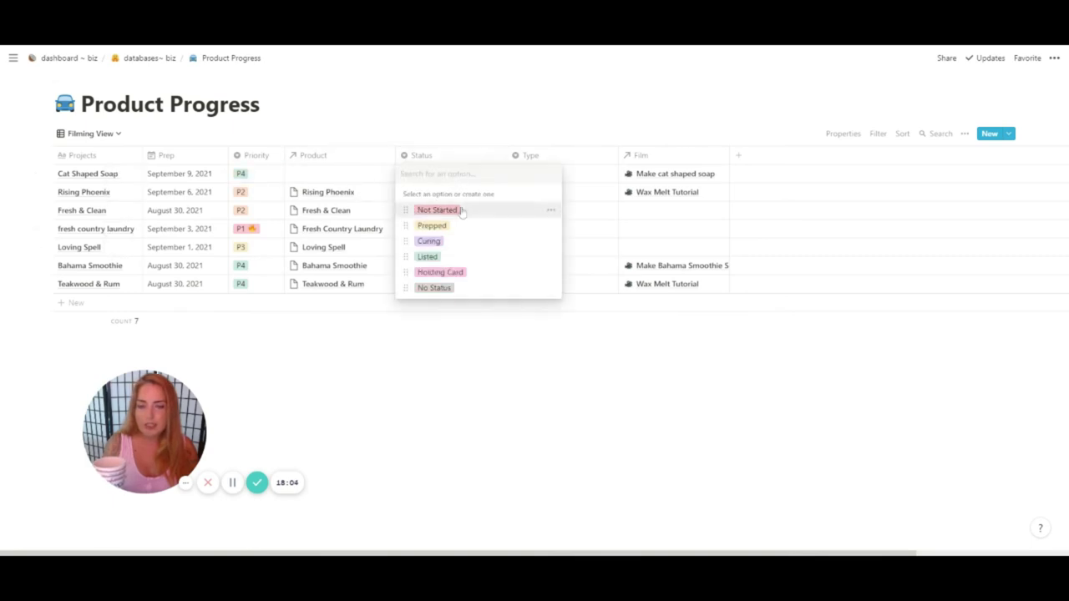
pyautogui.click(451, 210)
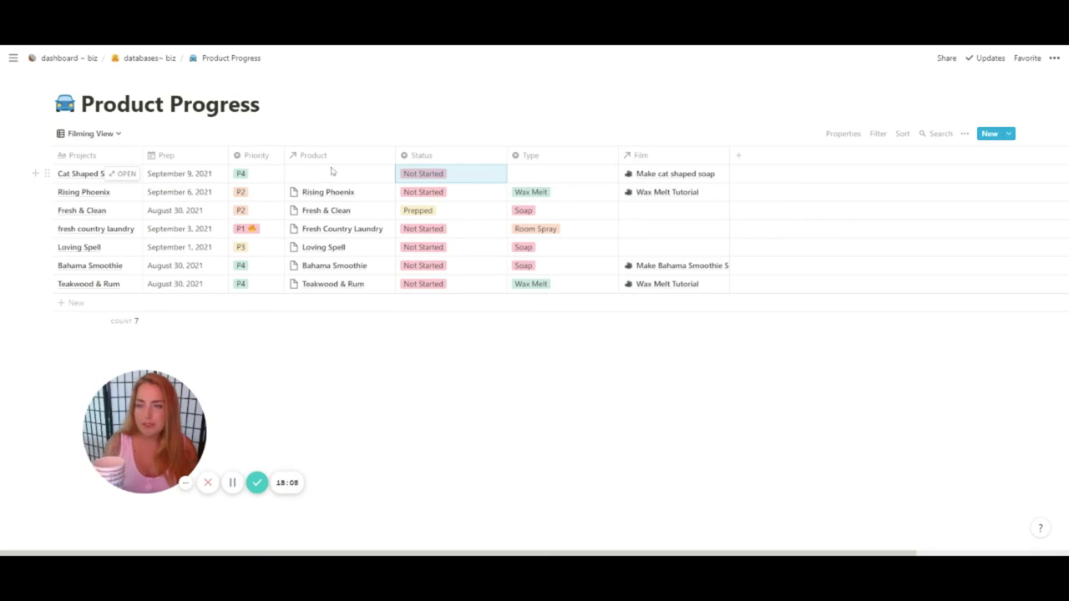
pyautogui.click(547, 175)
pyautogui.click(534, 213)
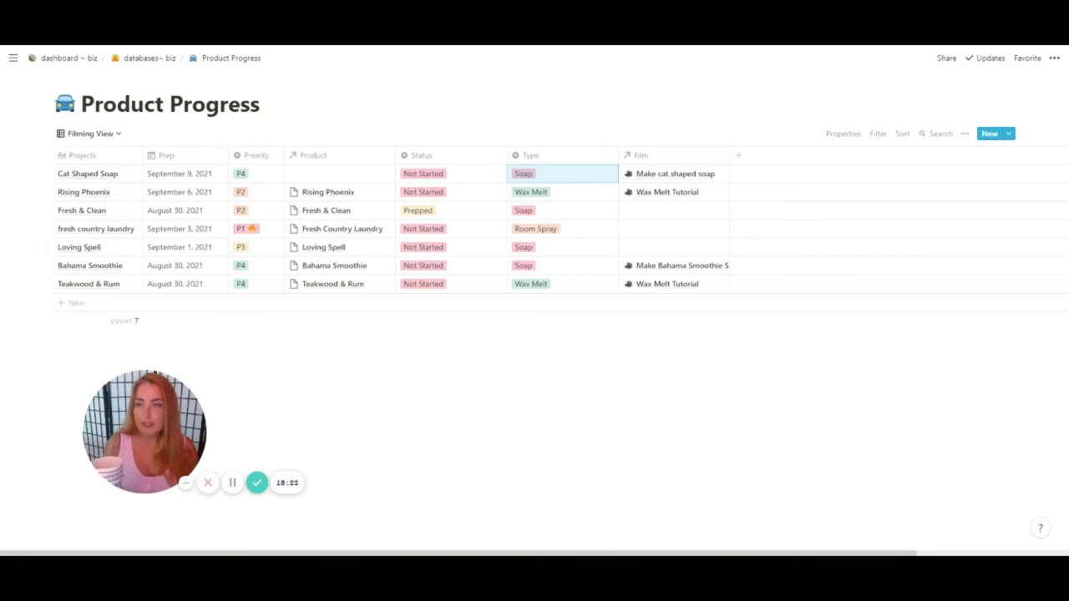
# Step: Return through databases~ biz to the business dashboard and hide the sidebar
pyautogui.click(153, 64)
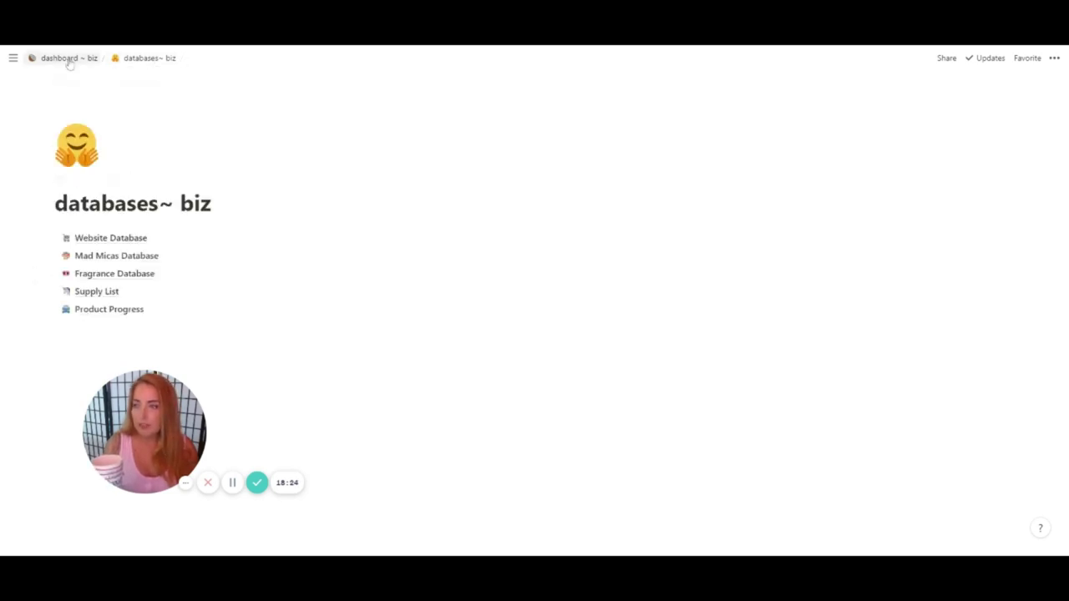
pyautogui.click(67, 59)
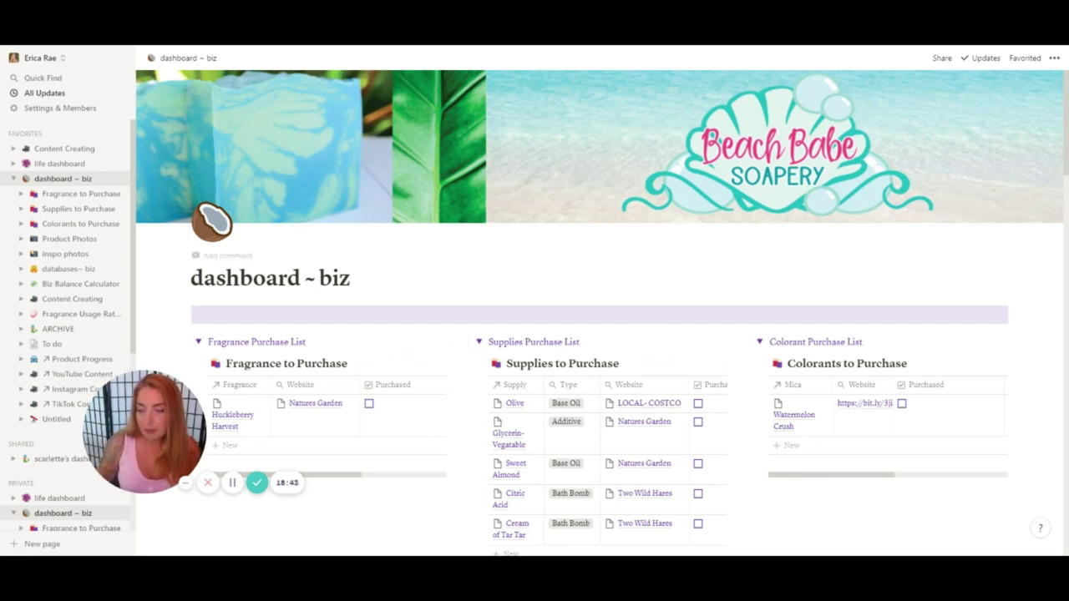
pyautogui.click(123, 58)
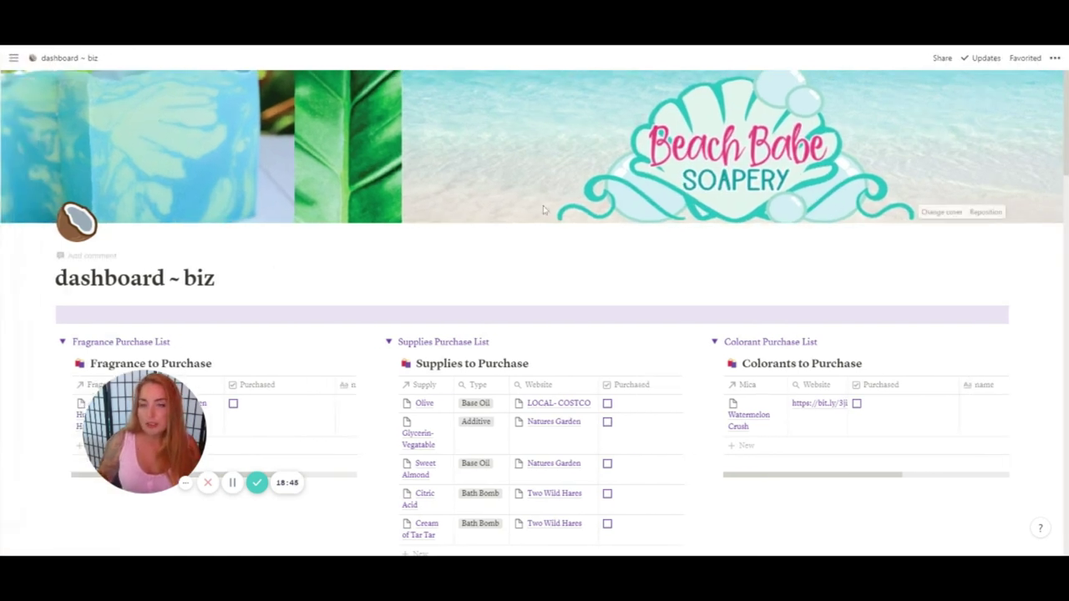